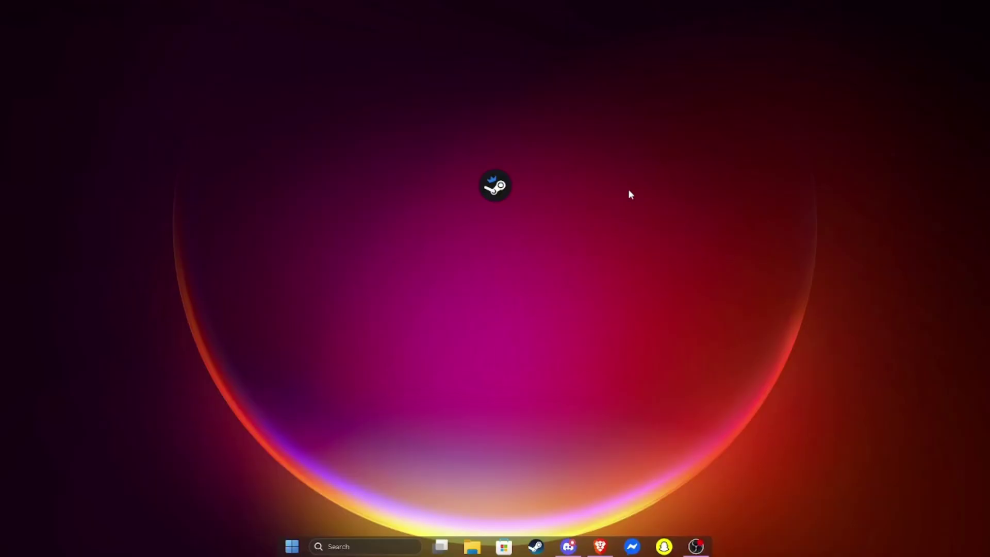
# - Check the VapR download channel in Discord, then open the site's Manifest Lua Generator in the browser and activate its game search
pyautogui.click(568, 546)
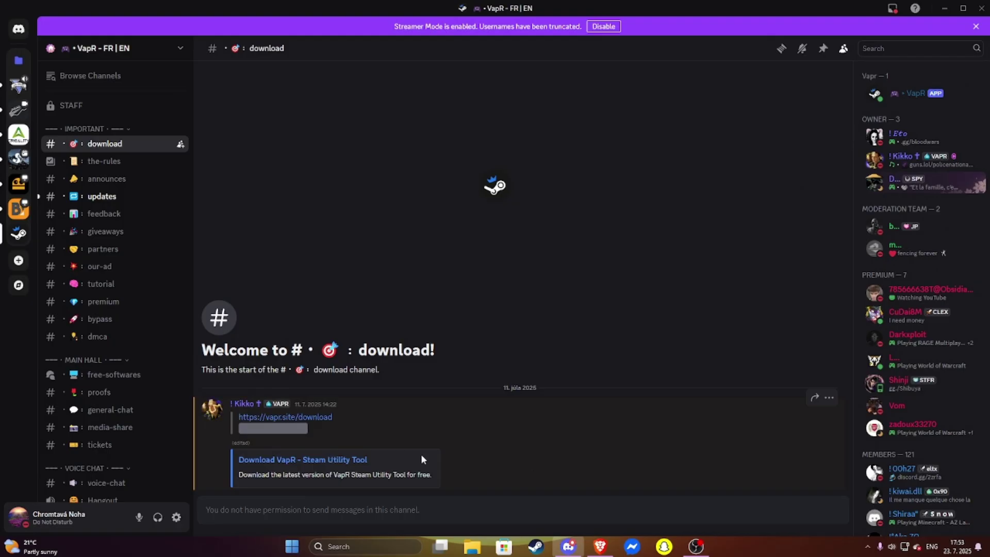
pyautogui.click(941, 8)
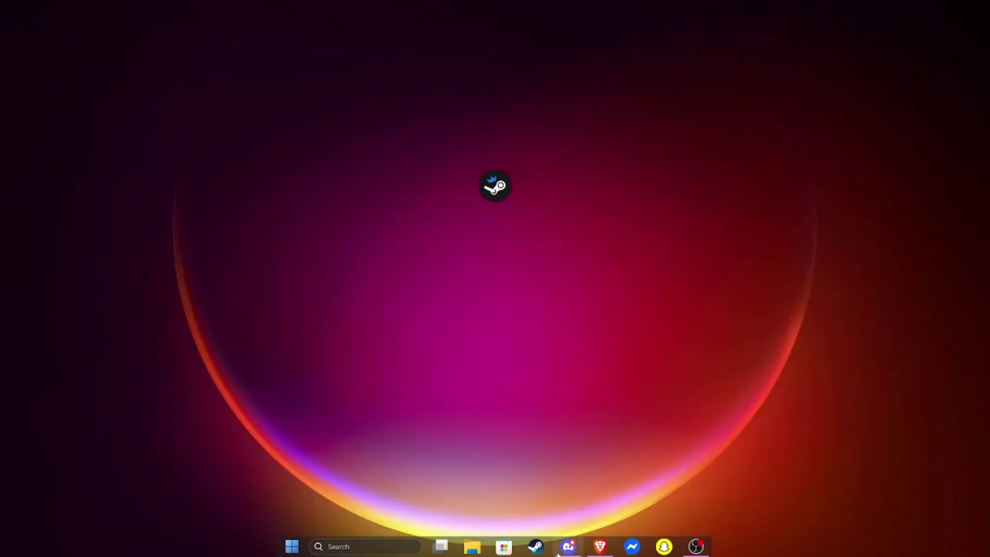
pyautogui.click(603, 547)
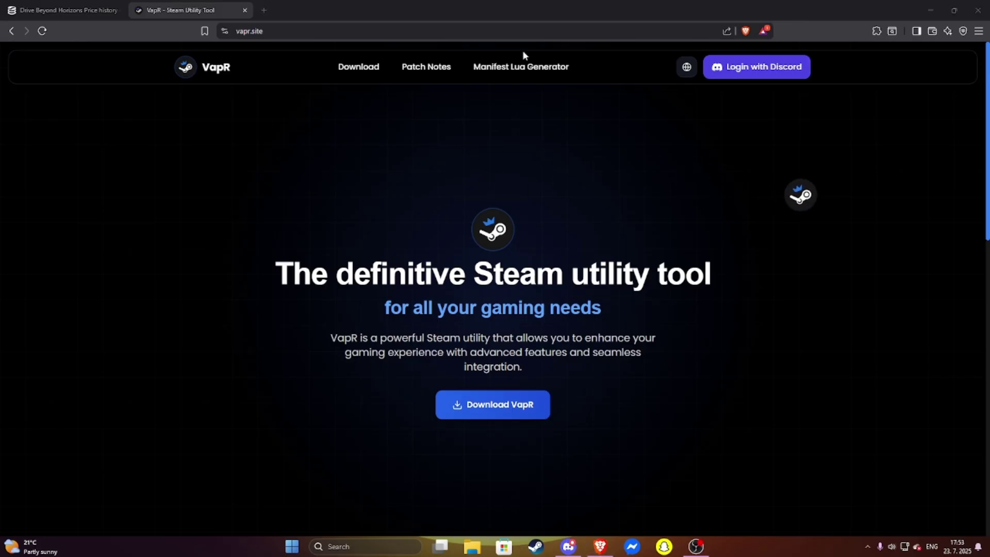
pyautogui.click(528, 67)
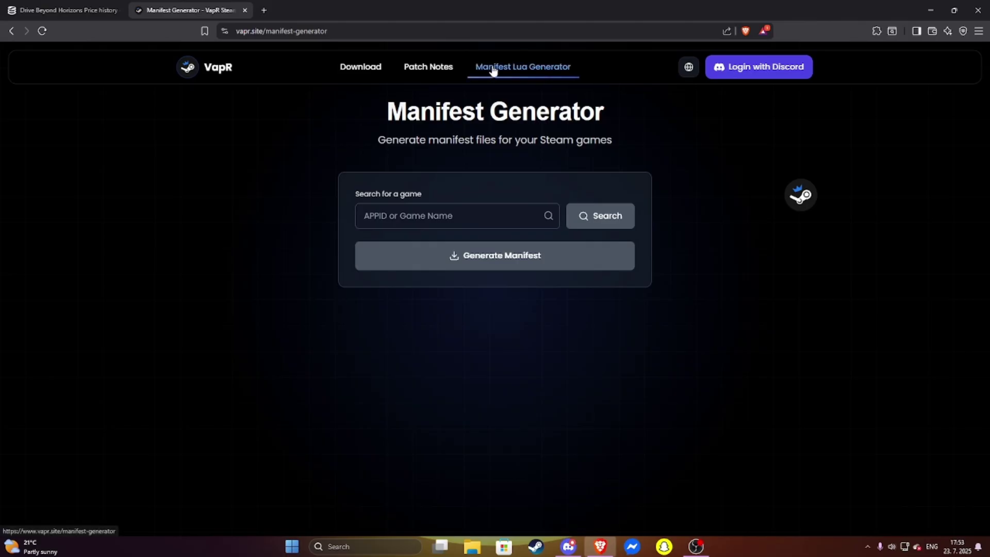
pyautogui.click(440, 227)
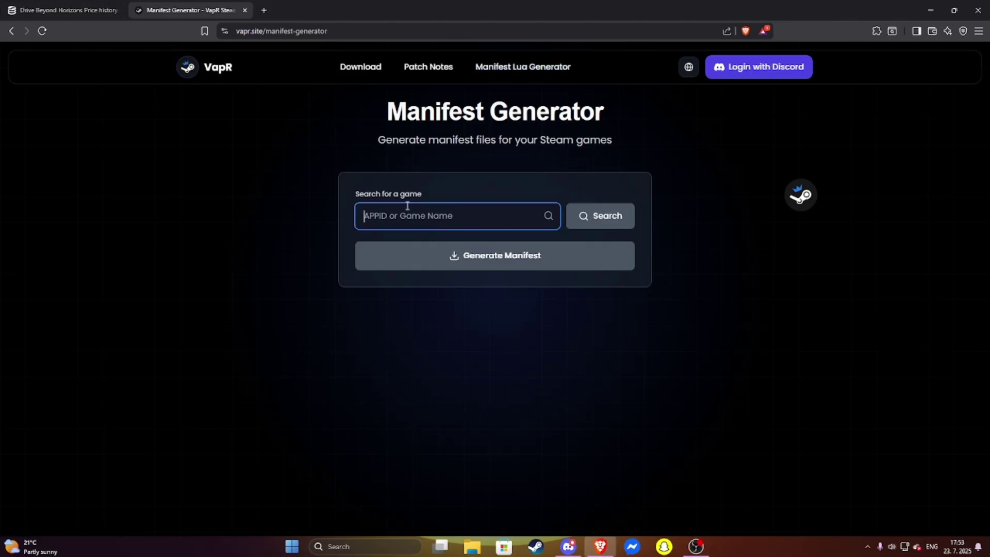
# - Copy the Drive Beyond Horizons App ID 2625420 from SteamDB and search for it in the manifest generator
pyautogui.click(27, 5)
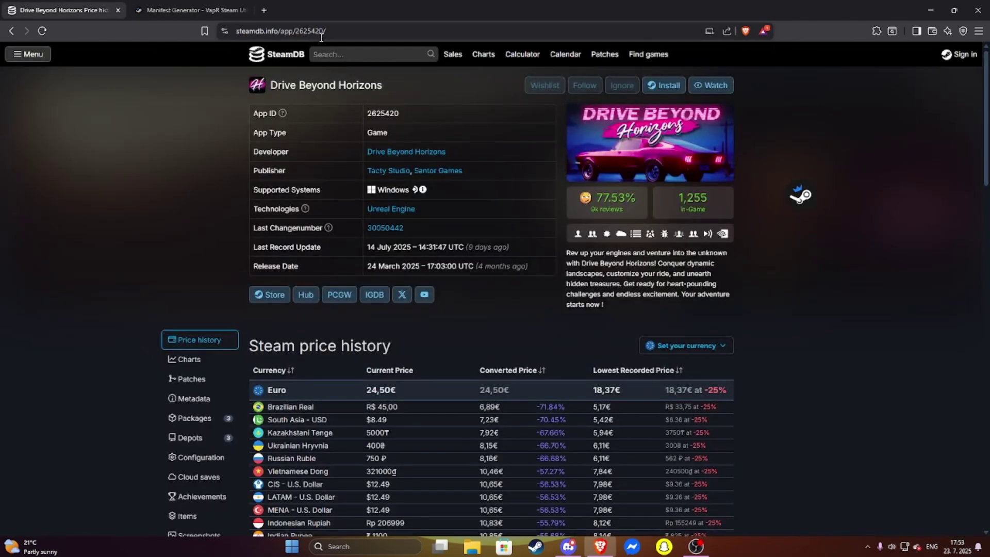
pyautogui.doubleClick(398, 118)
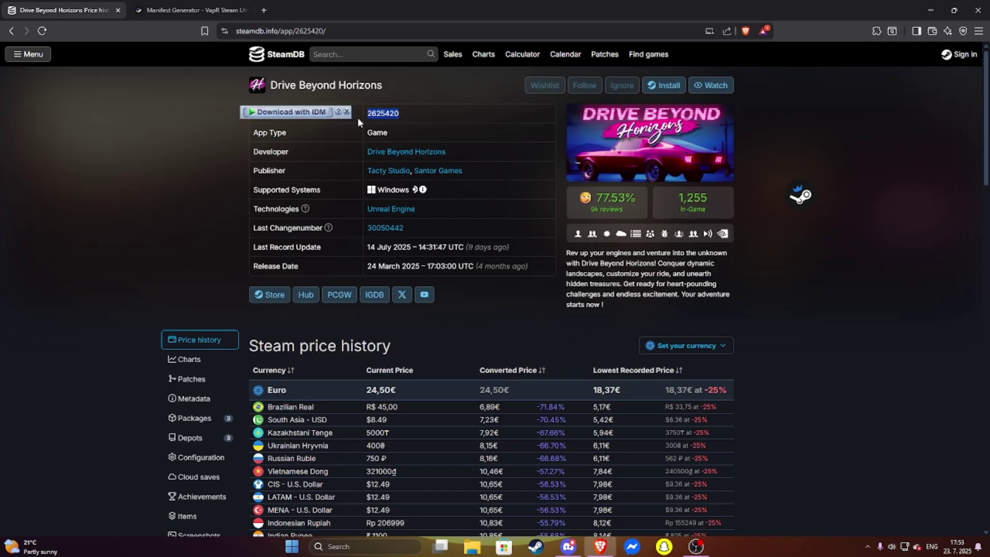
pyautogui.rightClick(383, 112)
pyautogui.click(406, 126)
pyautogui.click(178, 6)
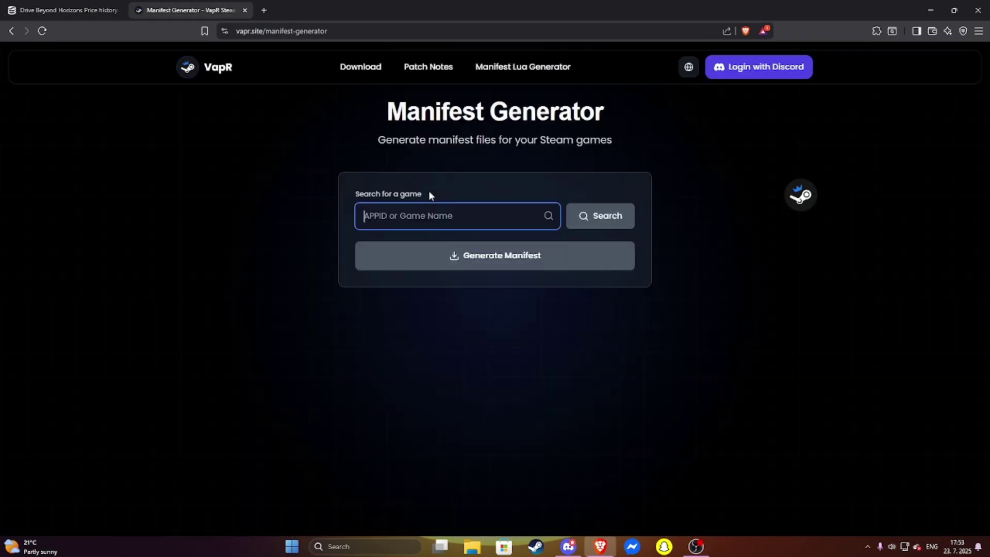
pyautogui.hotkey('ctrl', 'v')
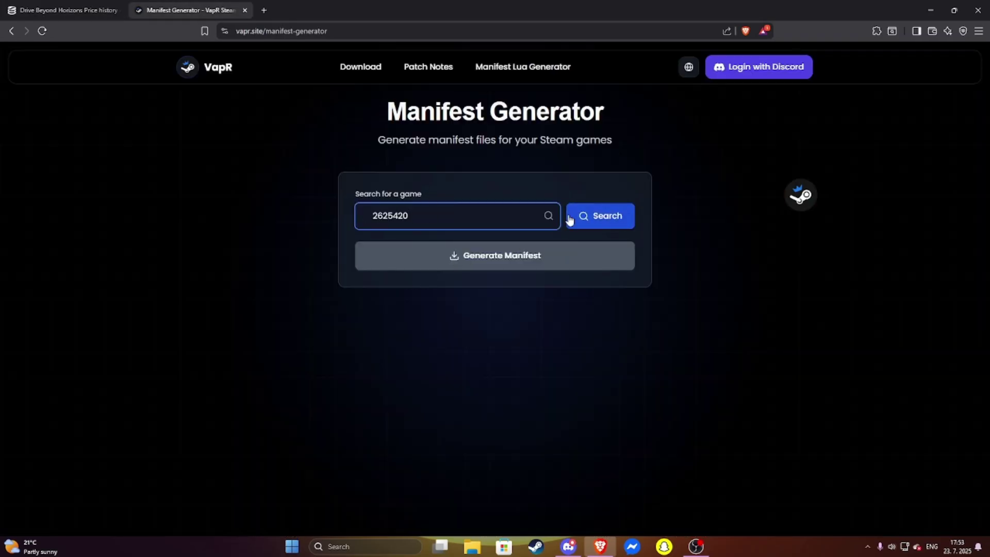
pyautogui.click(603, 225)
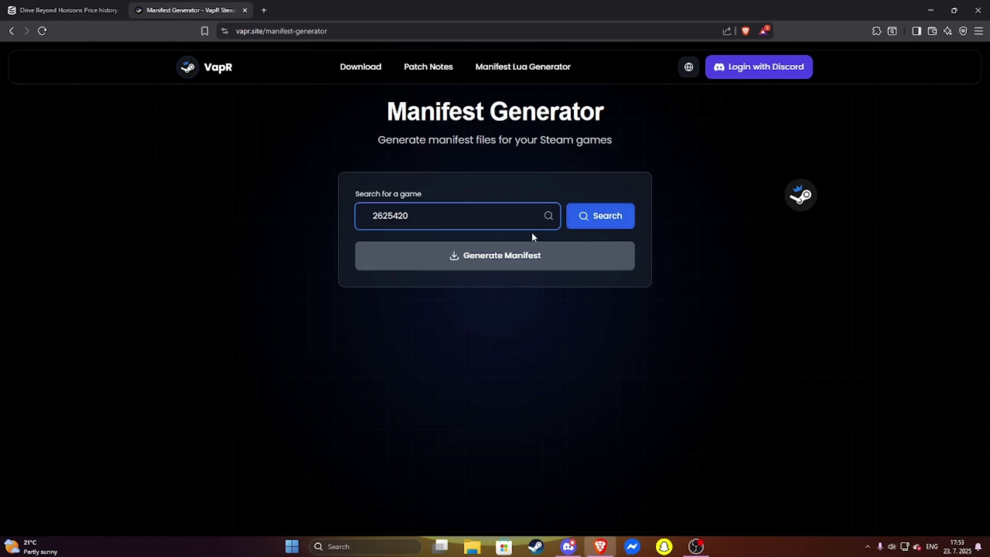
# - Close the browser and open the 2625420 folder in Downloads
pyautogui.click(246, 10)
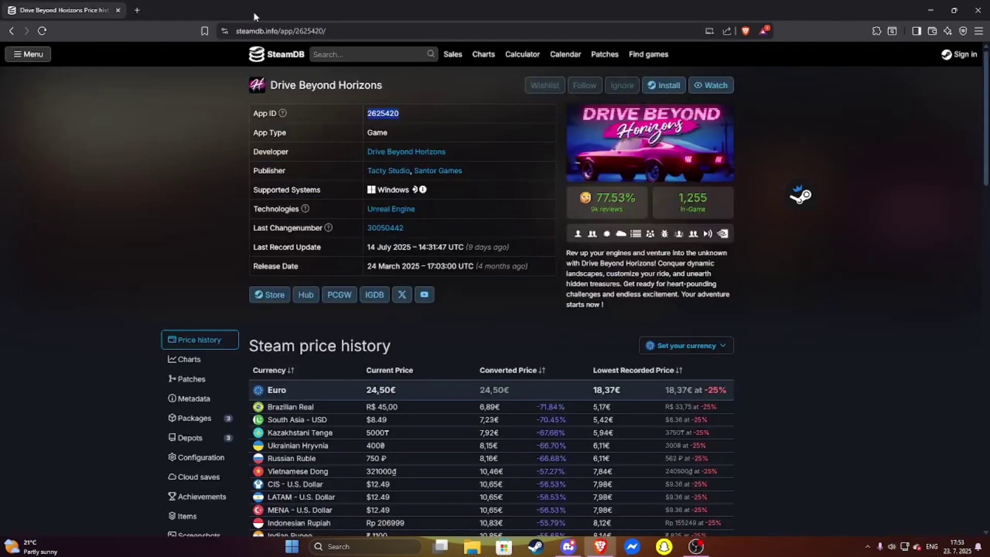
pyautogui.click(978, 10)
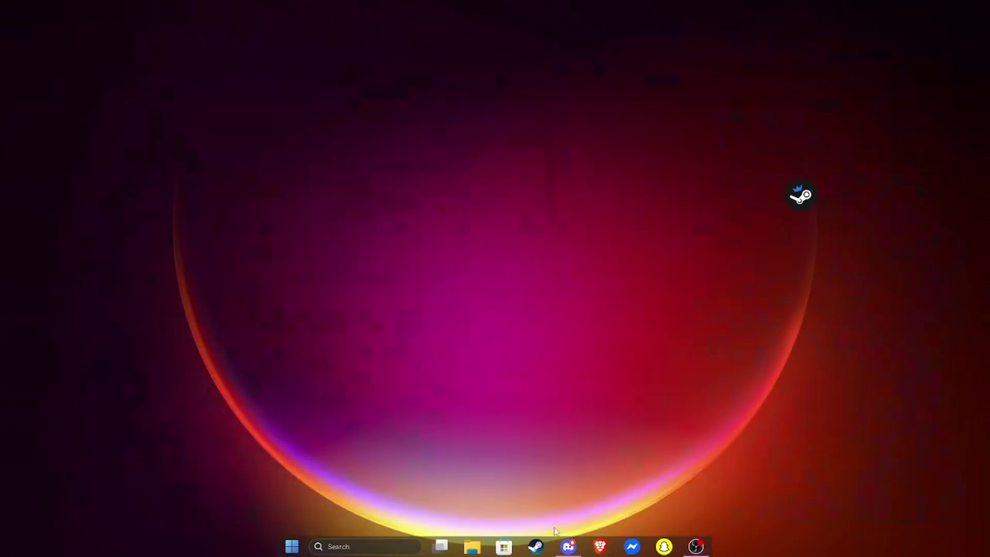
pyautogui.click(472, 547)
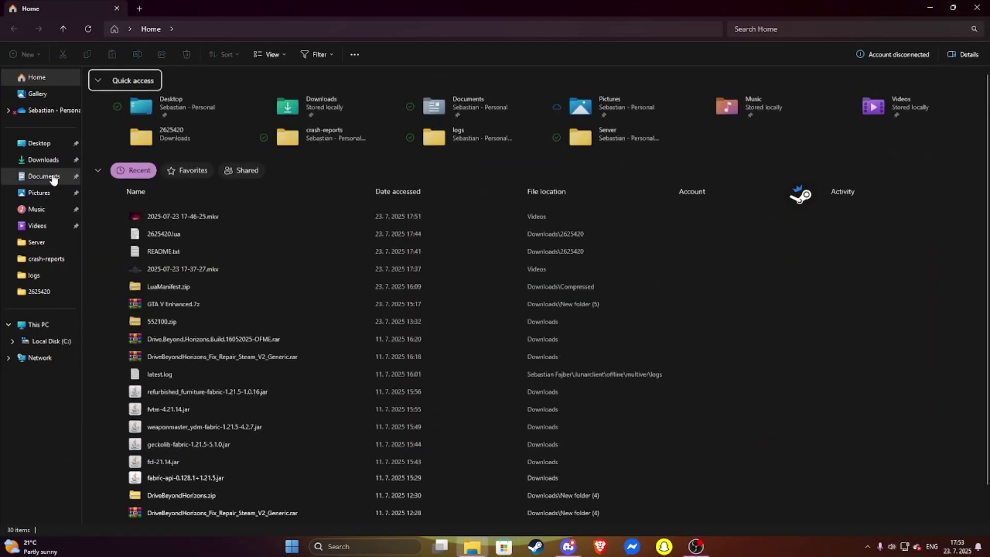
pyautogui.click(54, 164)
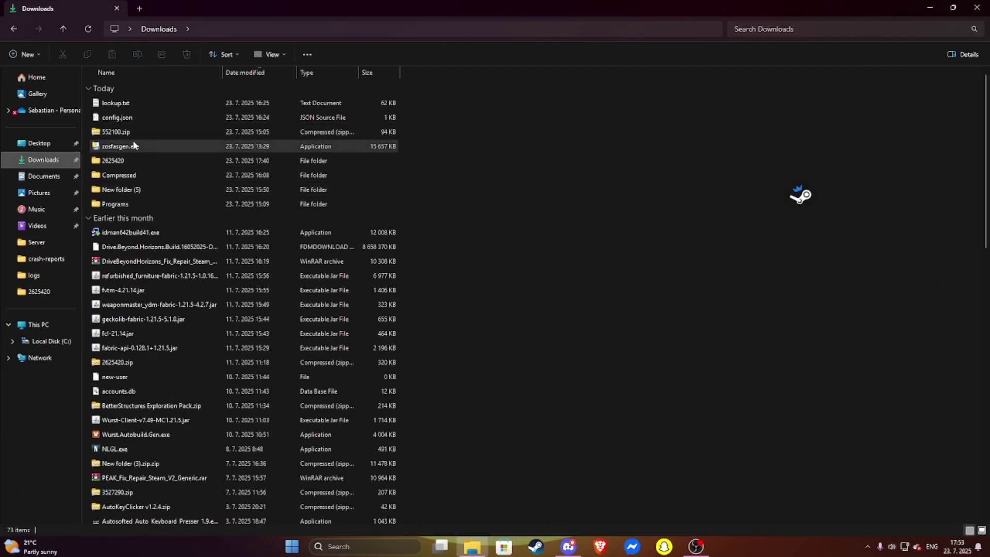
pyautogui.doubleClick(129, 161)
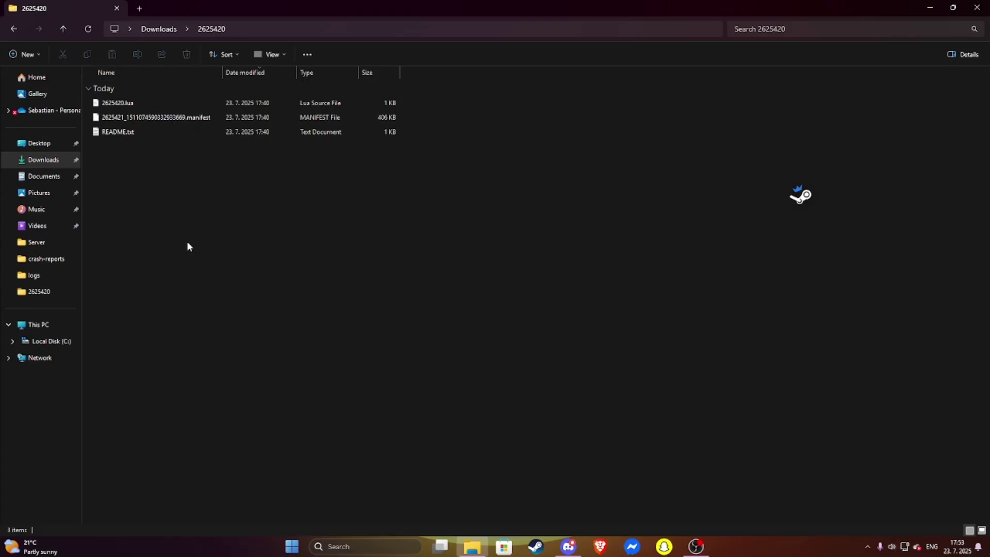
# - Locate the 2625420.zip archive in Downloads and return to the 2625420 folder
pyautogui.click(14, 29)
pyautogui.scroll(-1, 137, 327)
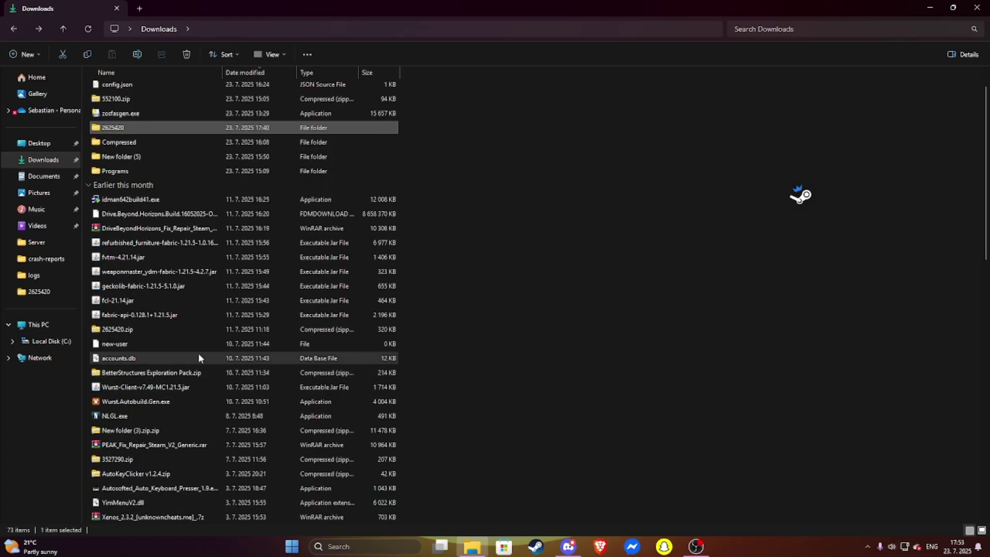
pyautogui.click(155, 333)
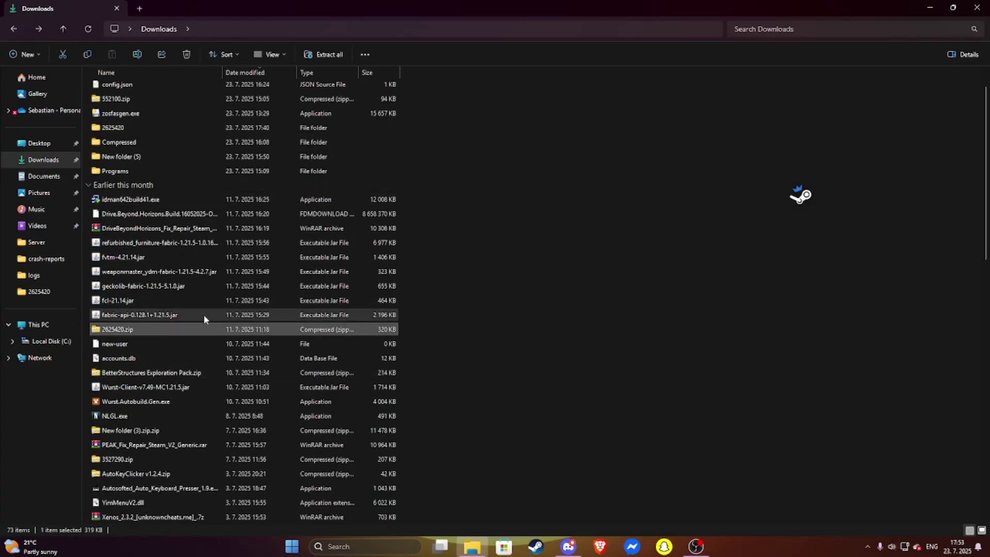
pyautogui.scroll(2, 193, 156)
pyautogui.doubleClick(146, 161)
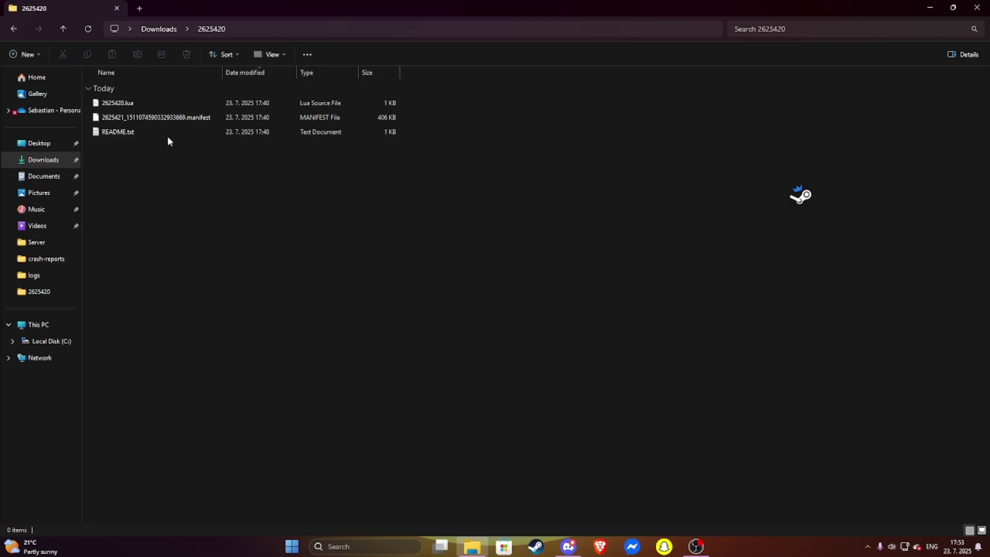
# - Dismiss the VapR menu and move the floating VapR icon to the middle of the screen
pyautogui.rightClick(800, 203)
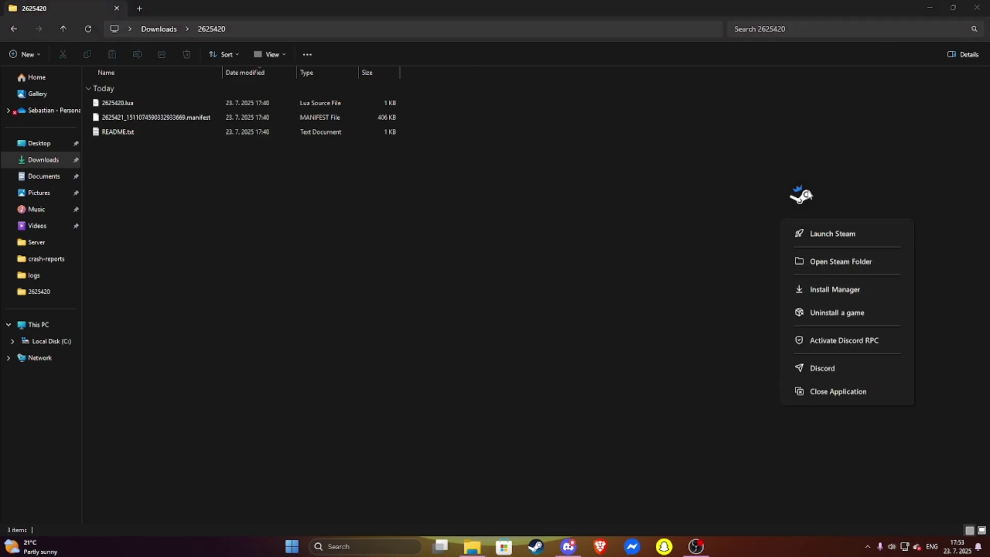
pyautogui.click(890, 170)
pyautogui.rightClick(788, 207)
pyautogui.click(787, 198)
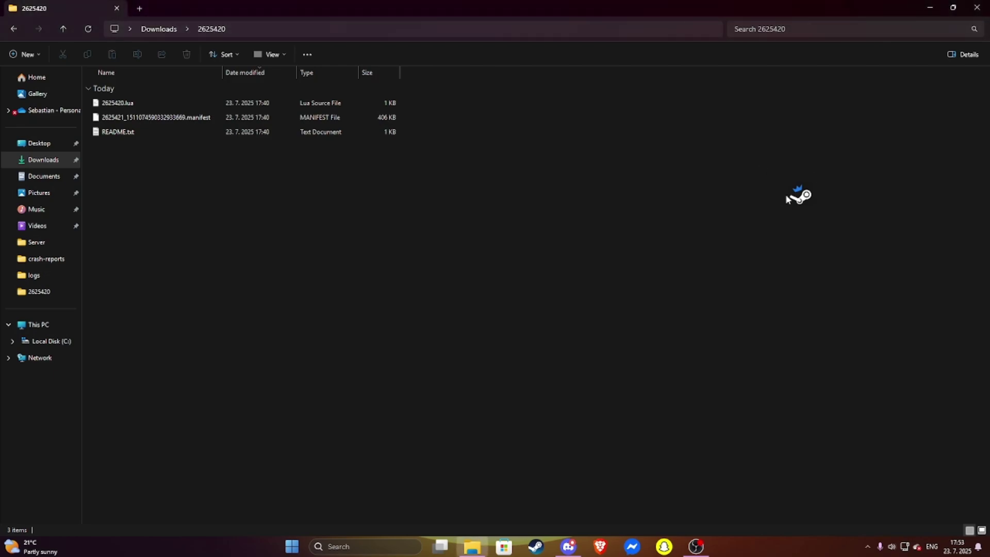
pyautogui.moveTo(786, 197); pyautogui.dragTo(487, 331)
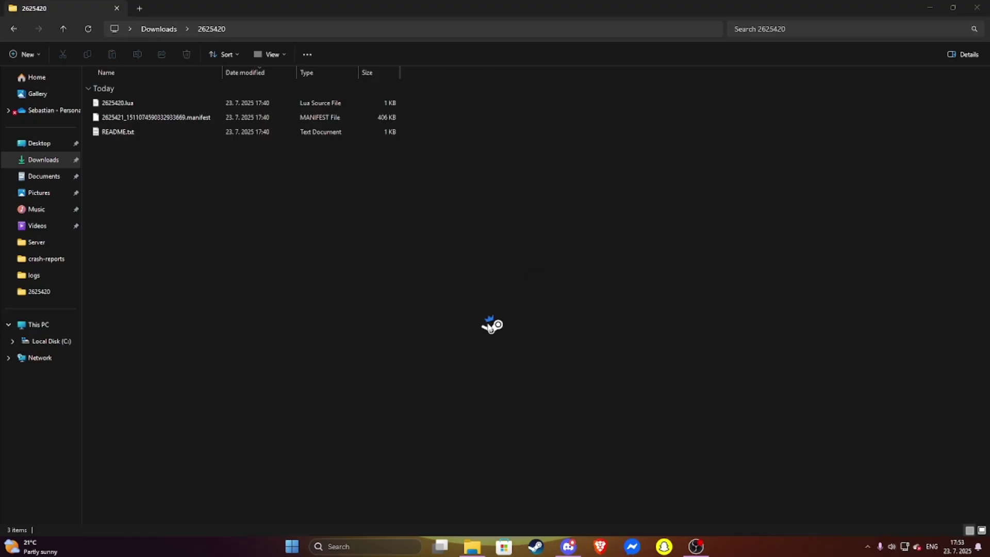
# - Open Steam's Lua folder through VapR and place its window below the files of the 2625420 folder
pyautogui.rightClick(489, 327)
pyautogui.moveTo(553, 393)
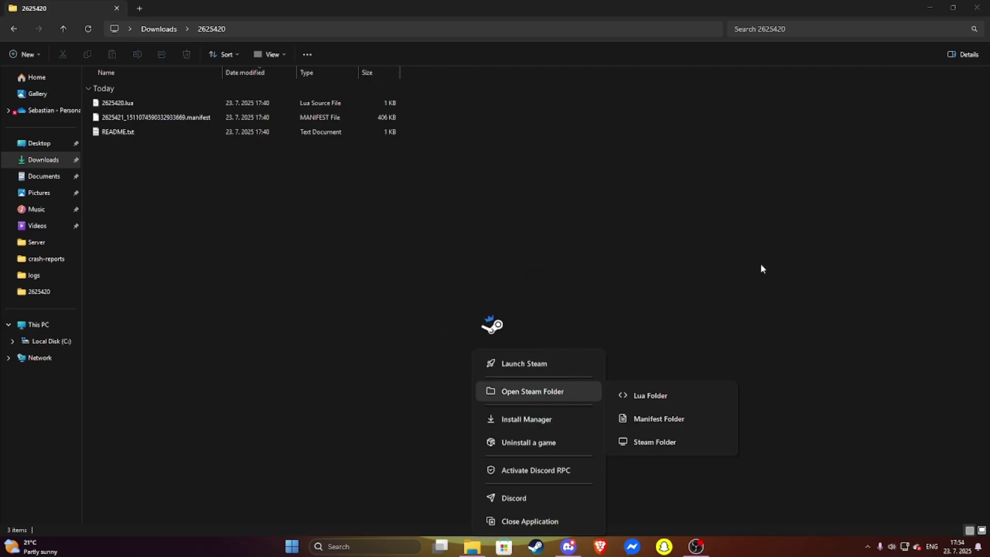
pyautogui.click(662, 397)
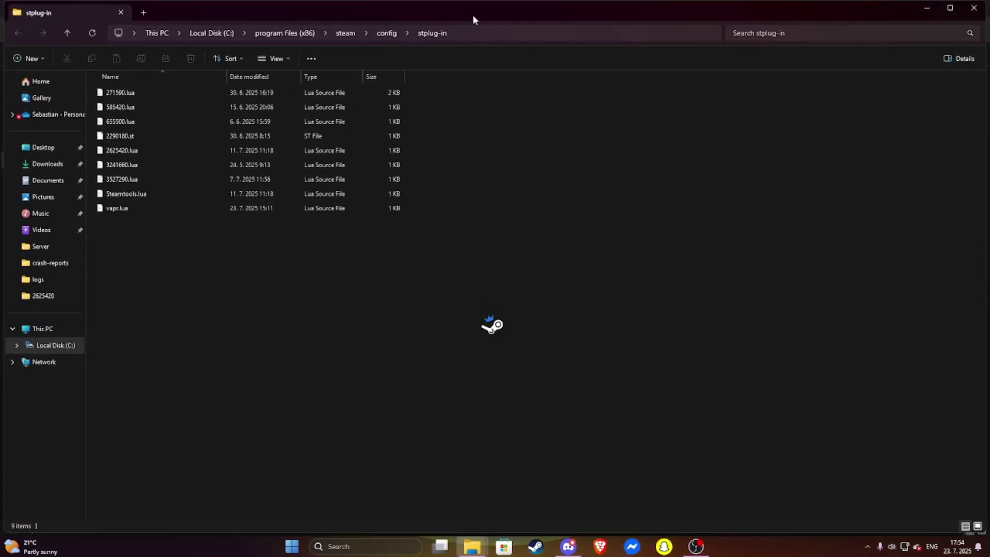
pyautogui.moveTo(472, 14); pyautogui.dragTo(586, 192)
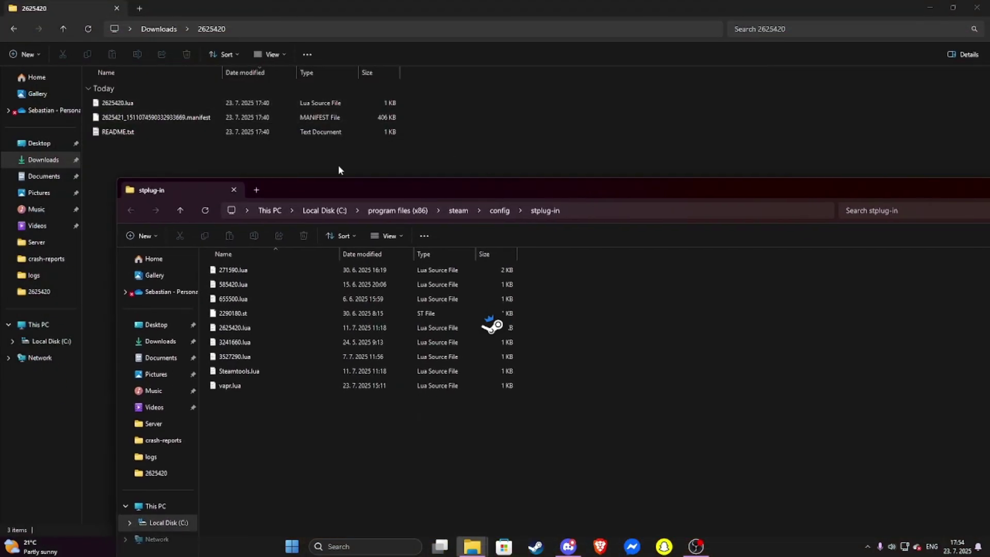
# - Select 2625420.lua in the download folder and close the stplug-in folder window
pyautogui.moveTo(320, 103); pyautogui.dragTo(257, 99)
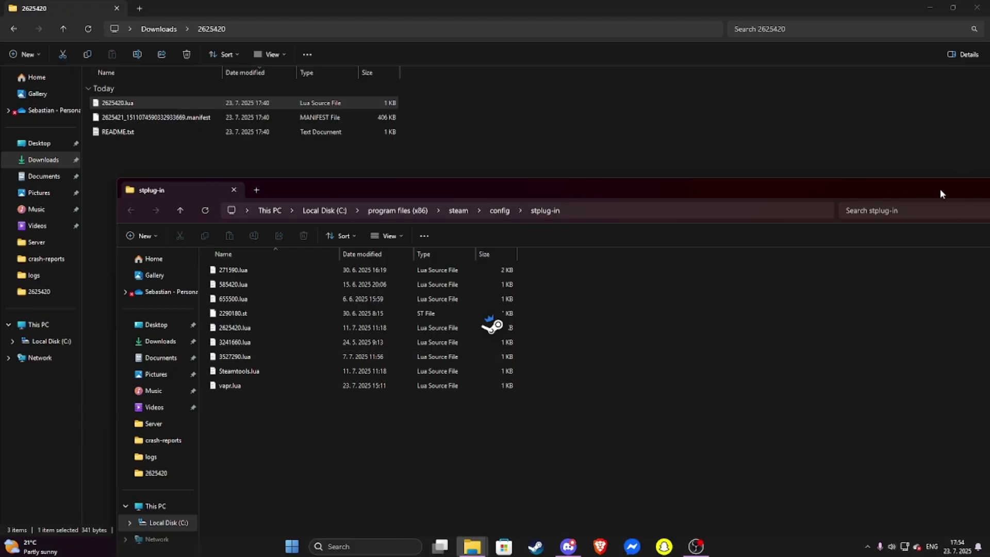
pyautogui.moveTo(939, 192); pyautogui.dragTo(822, 183)
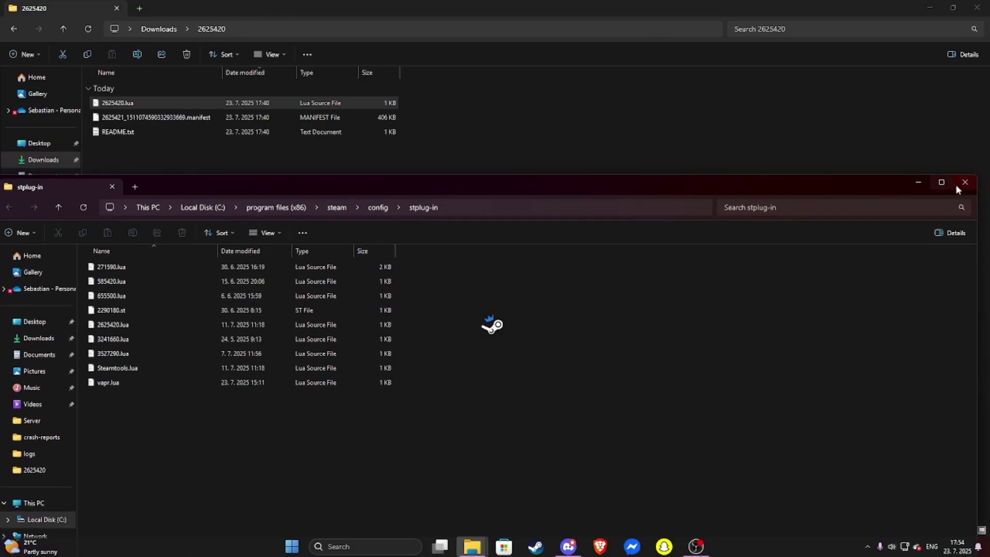
pyautogui.click(963, 184)
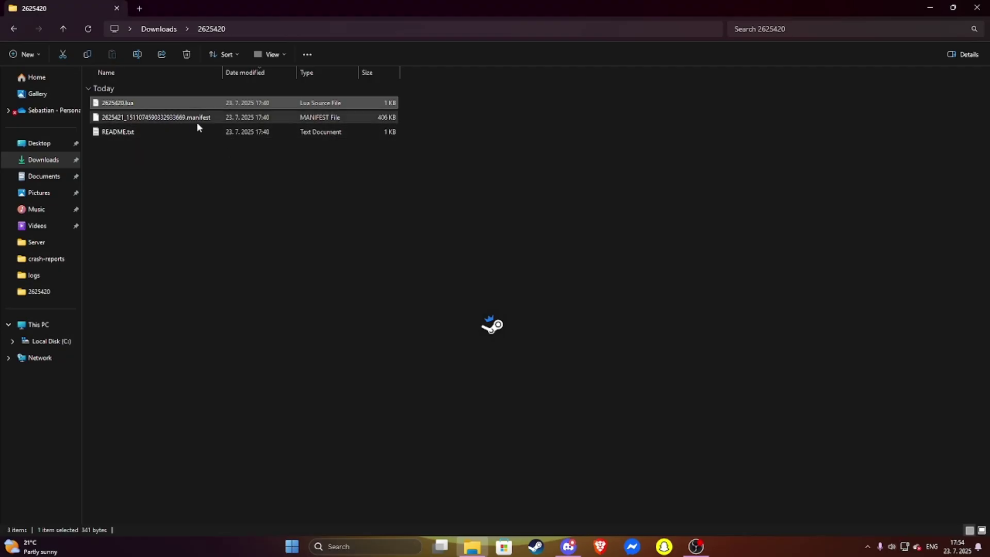
# - View Steam's manifest folder through VapR beside the downloaded files, then close the depotcache window
pyautogui.click(493, 333)
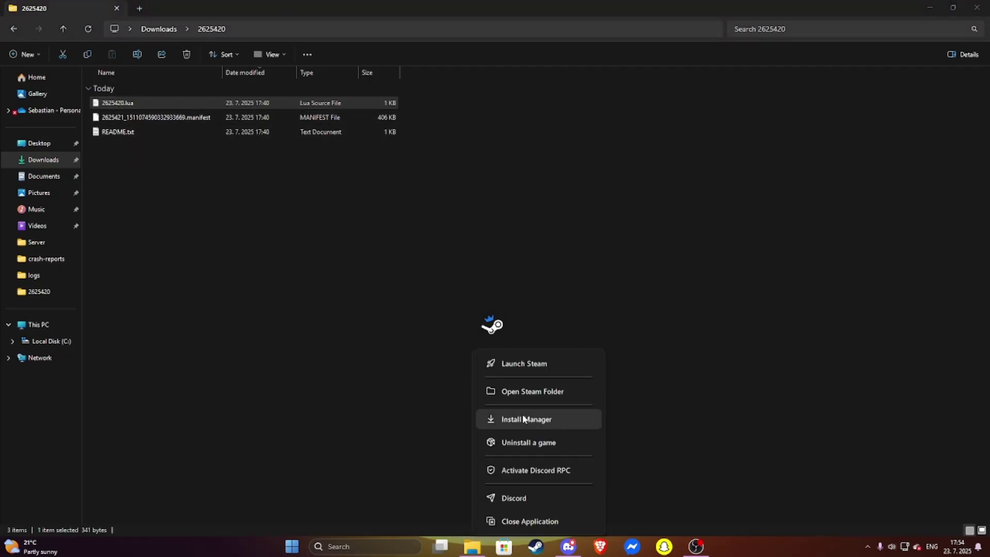
pyautogui.moveTo(526, 396)
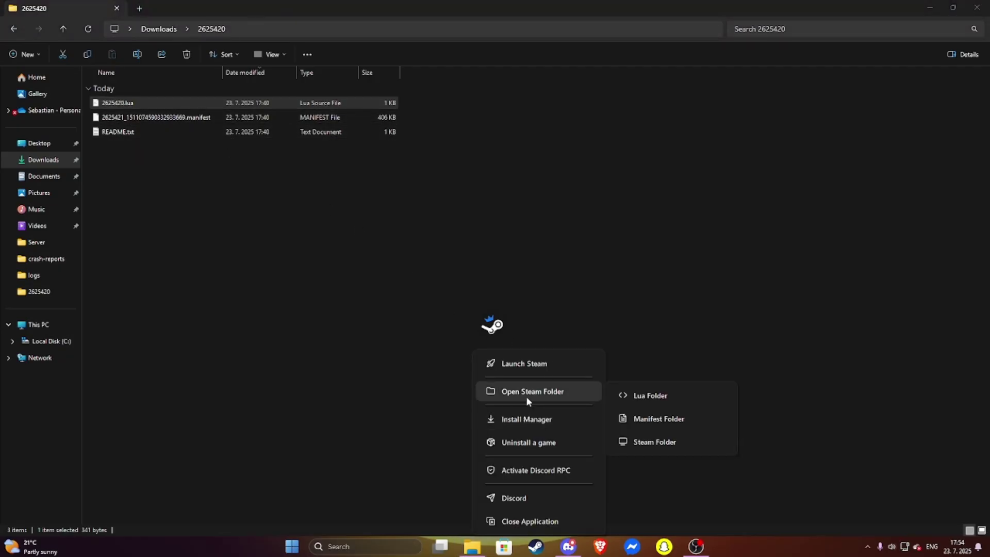
pyautogui.click(652, 420)
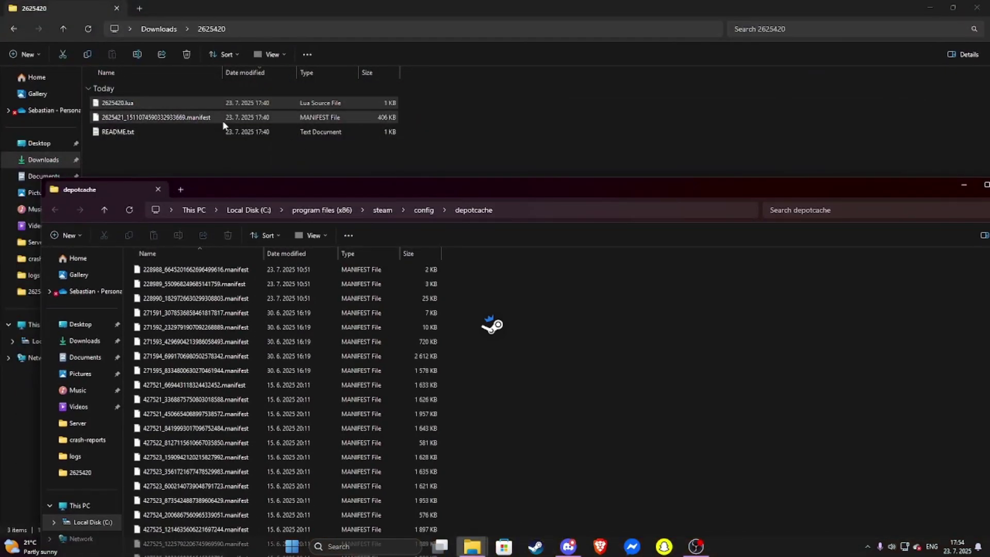
pyautogui.moveTo(862, 188); pyautogui.dragTo(667, 196)
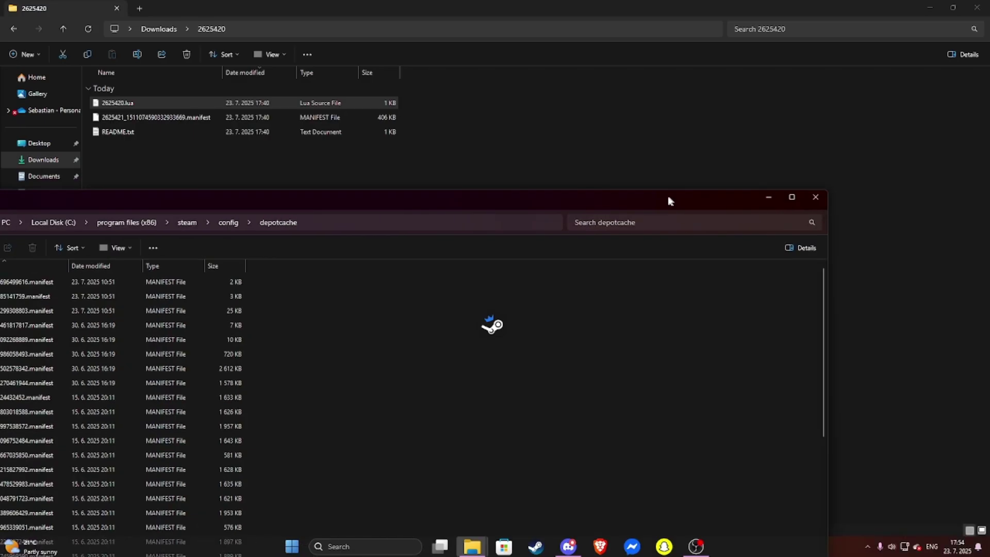
pyautogui.click(815, 197)
# - Launch Steam through VapR and restart it
pyautogui.rightClick(491, 325)
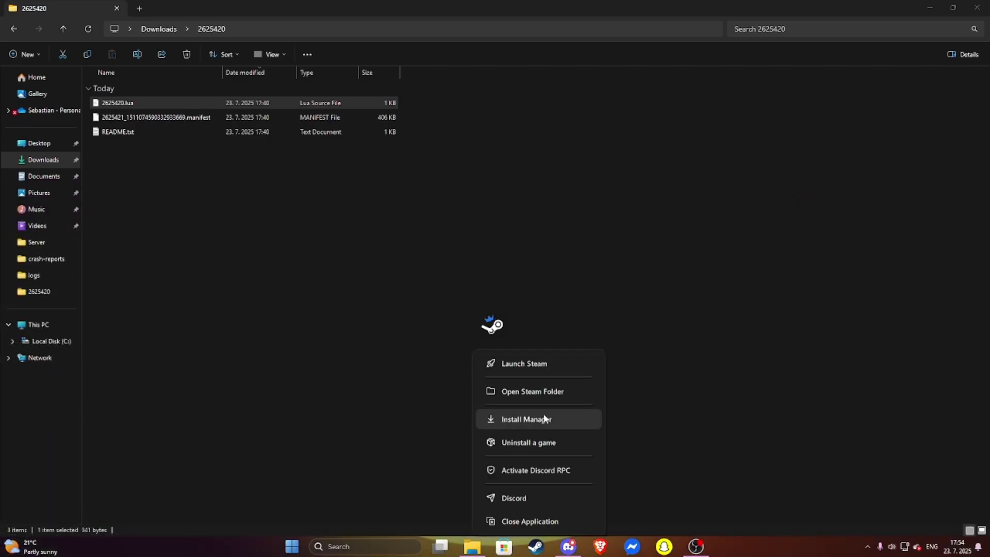
pyautogui.click(537, 364)
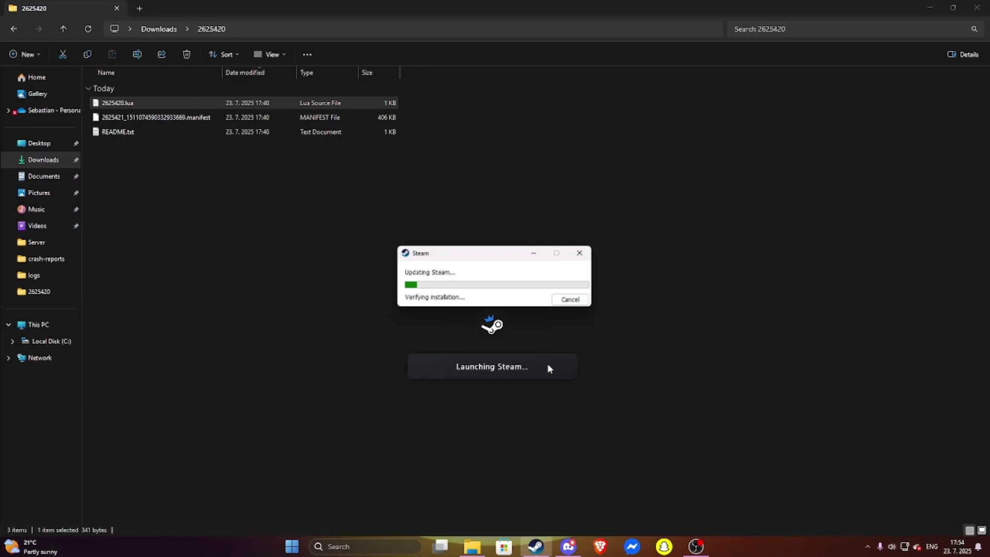
pyautogui.rightClick(491, 325)
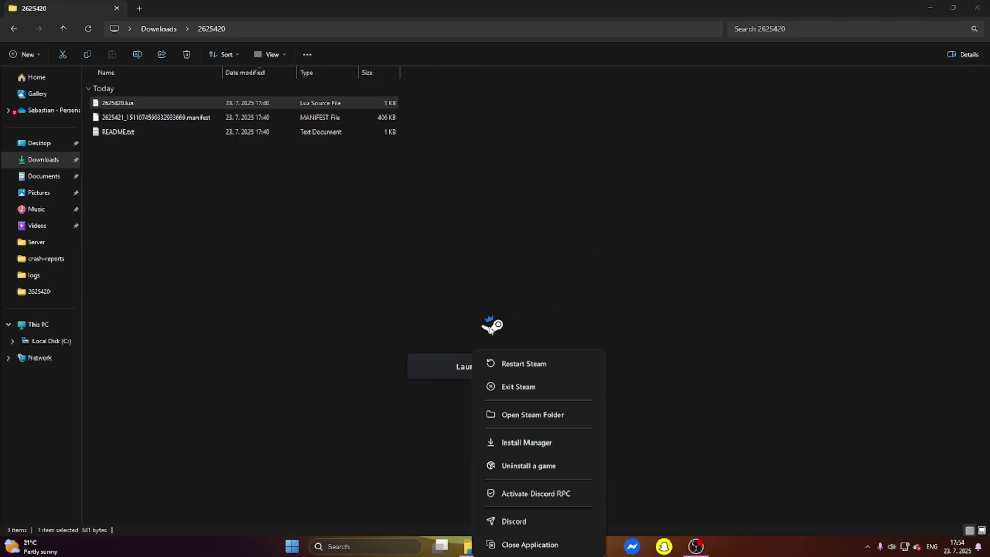
pyautogui.click(519, 364)
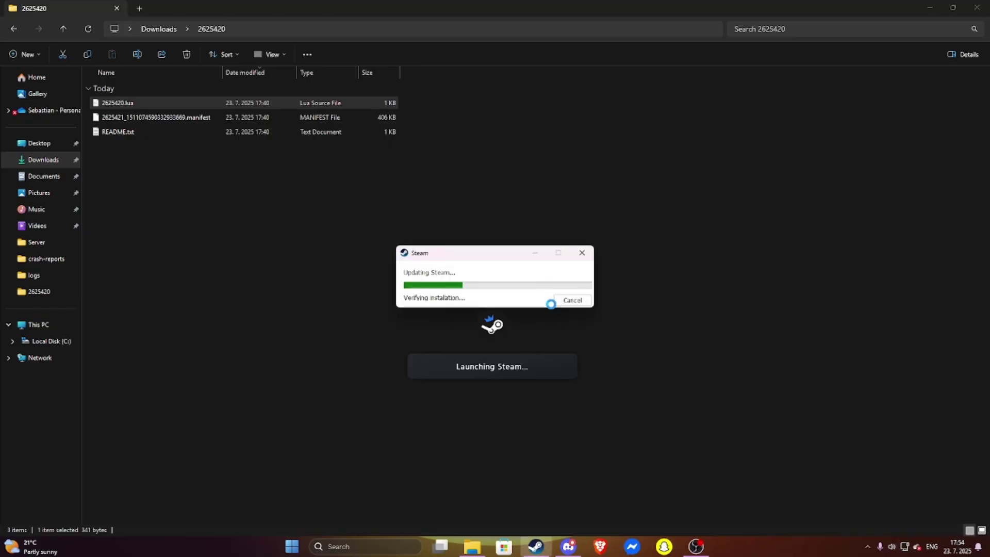
# - Switch to Discord and look through the announces, updates and feedback channels of the VapR server
pyautogui.click(568, 545)
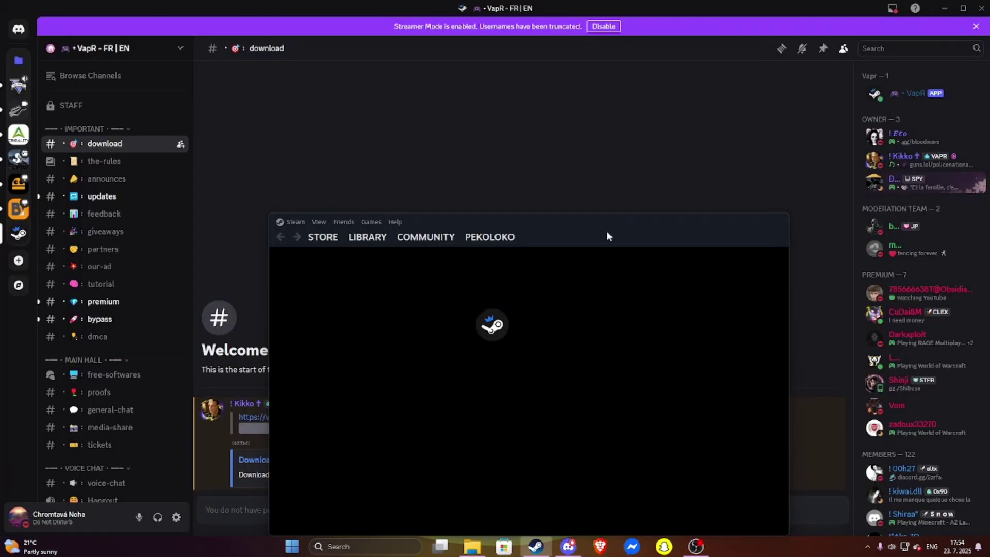
pyautogui.click(589, 209)
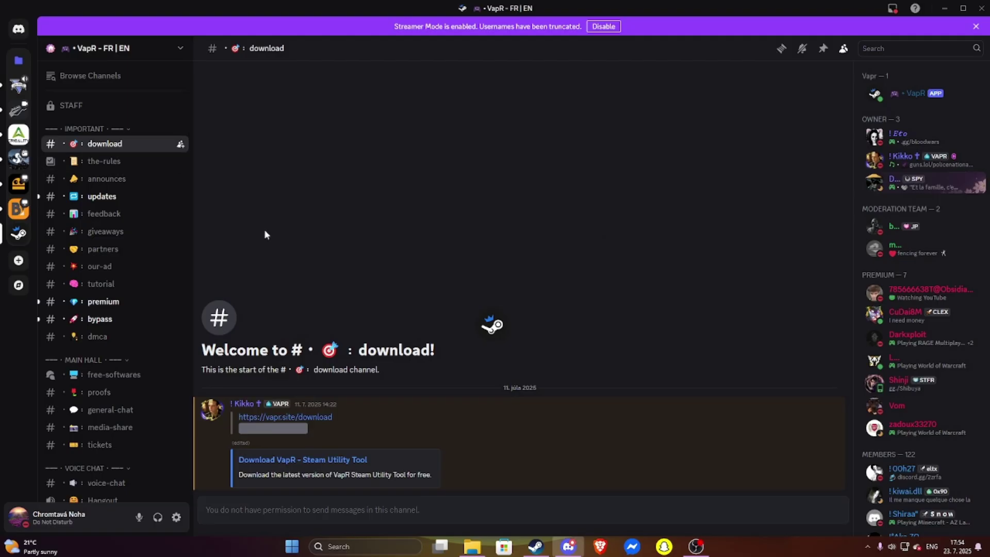
pyautogui.click(131, 179)
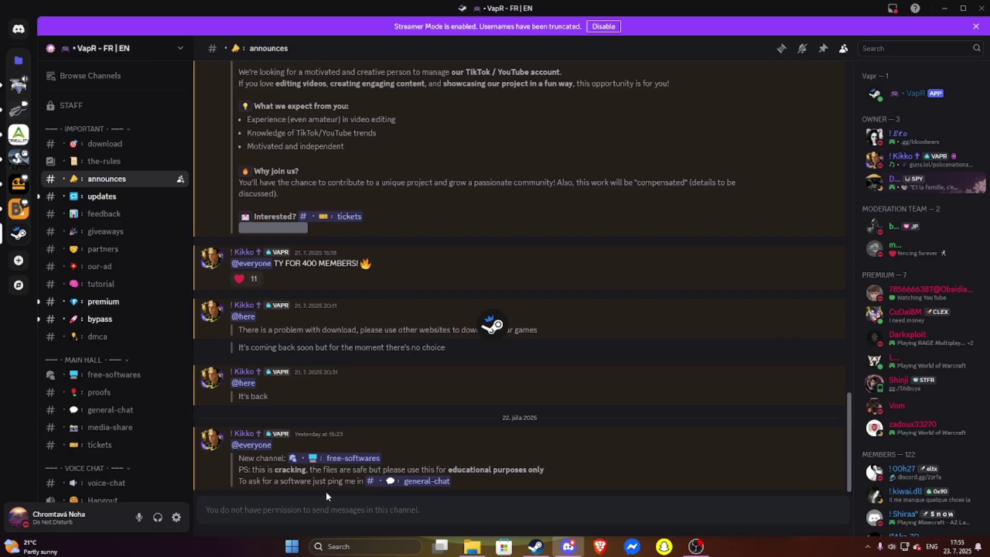
pyautogui.click(96, 197)
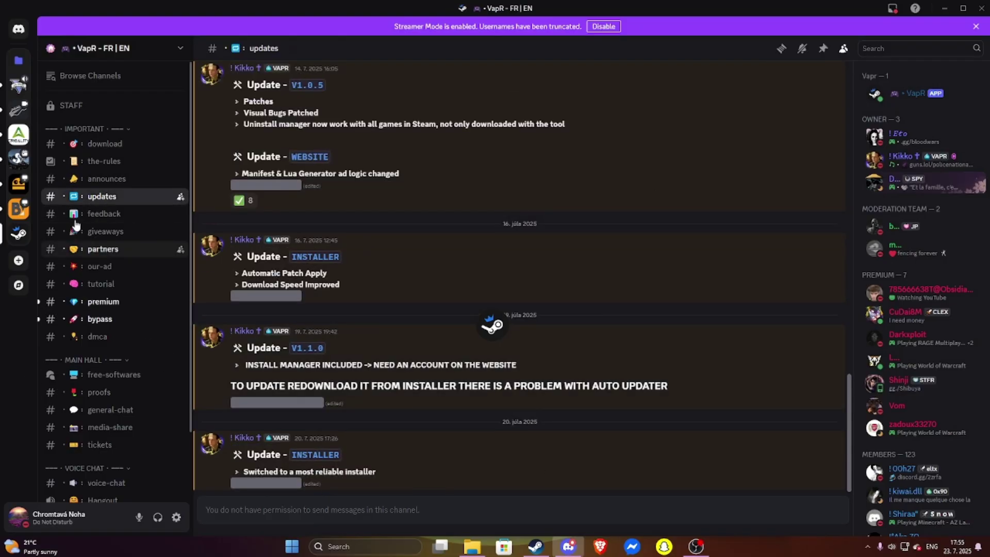
pyautogui.click(150, 214)
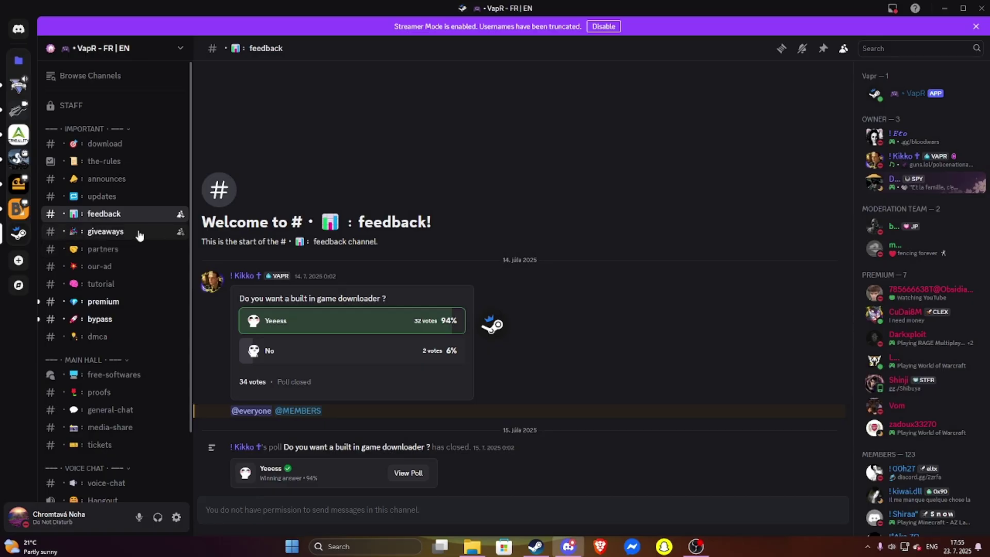
# - Open the giveaways channel and join the FREE PREMIUM giveaway
pyautogui.click(139, 233)
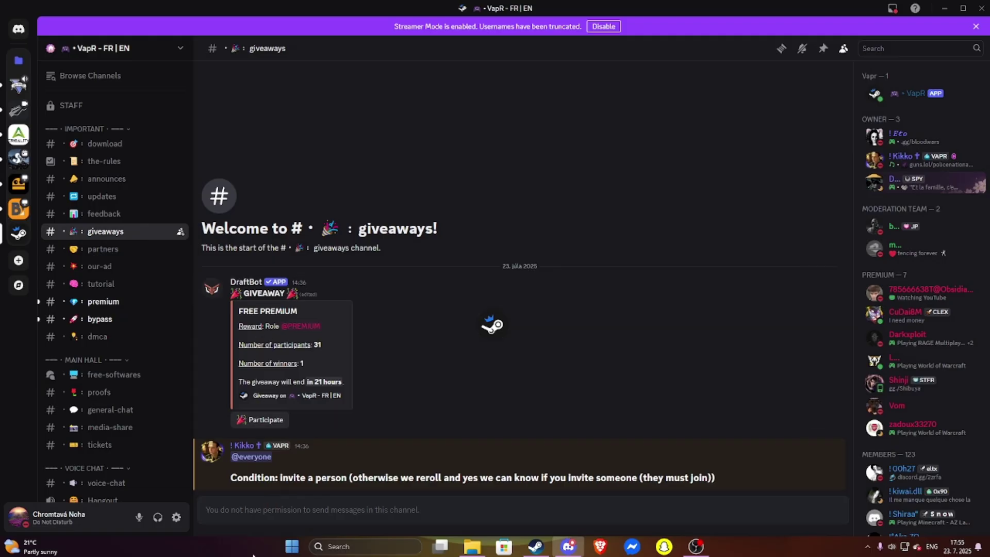
pyautogui.click(256, 419)
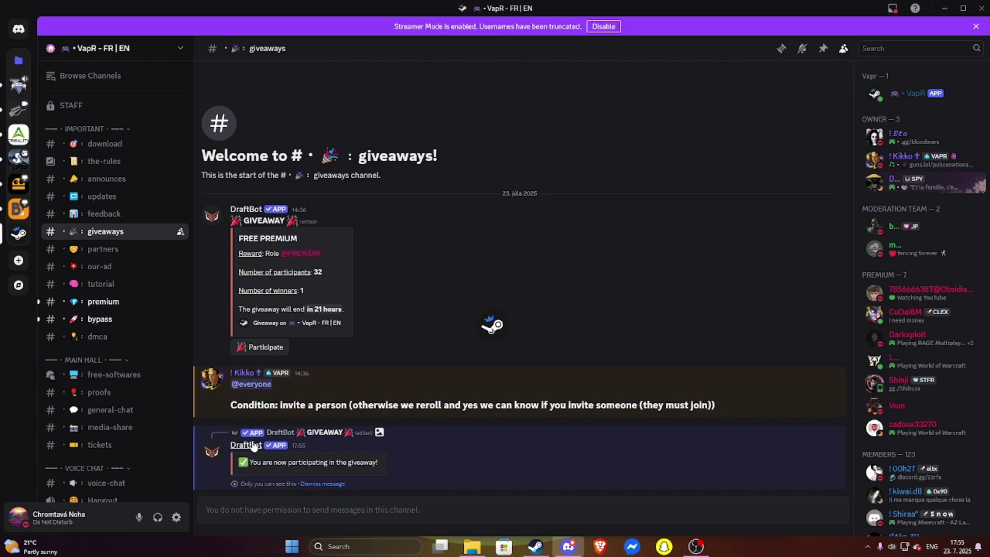
# - Look through the server's partners, proofs and free-softwares channels, examining the messages and images posted in proofs
pyautogui.click(135, 249)
pyautogui.scroll(-3, 129, 344)
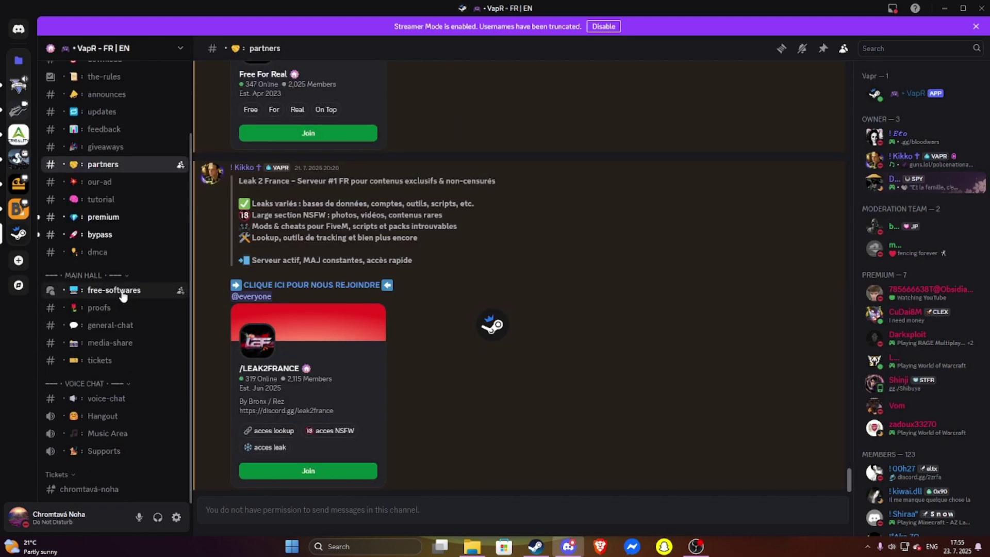
pyautogui.click(121, 310)
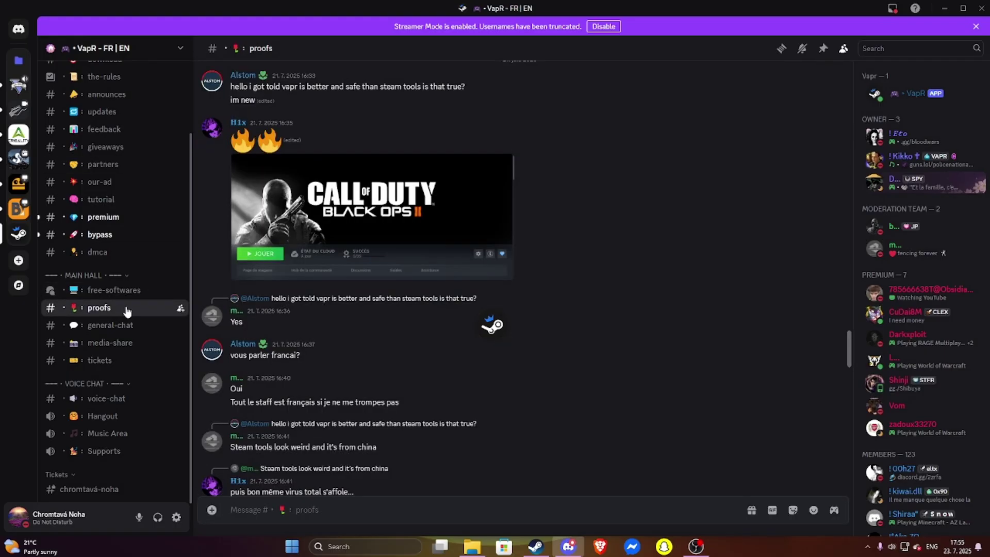
pyautogui.scroll(5, 288, 311)
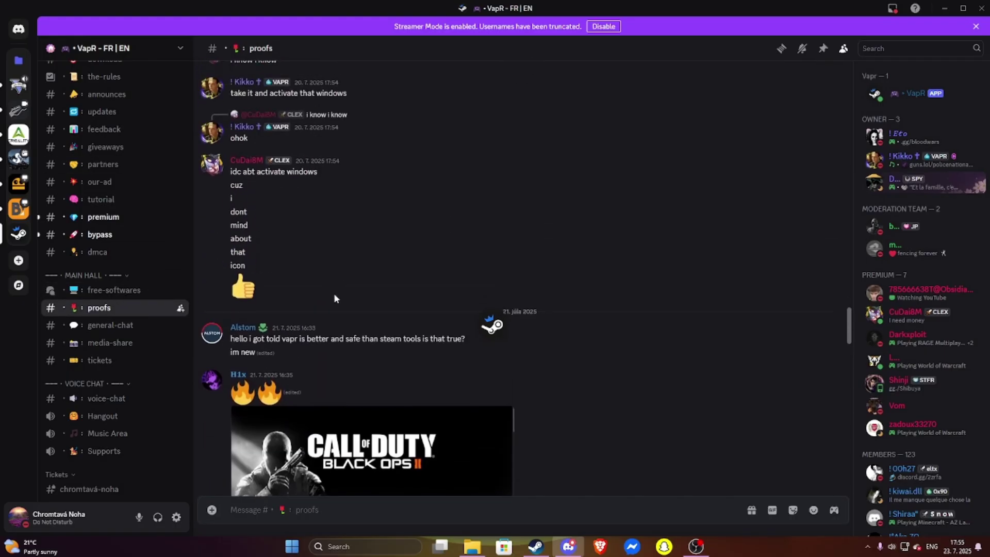
pyautogui.scroll(8, 330, 304)
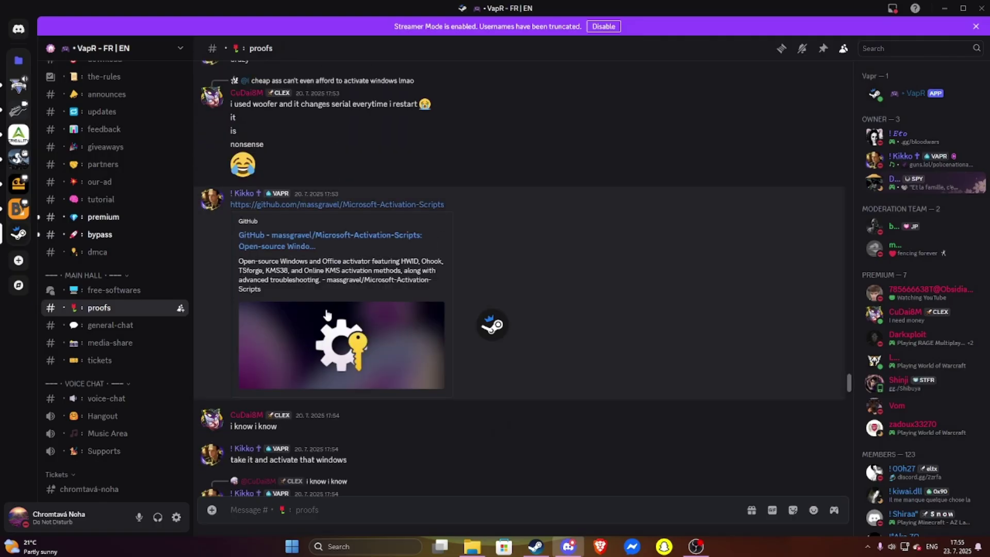
pyautogui.scroll(-10, 326, 314)
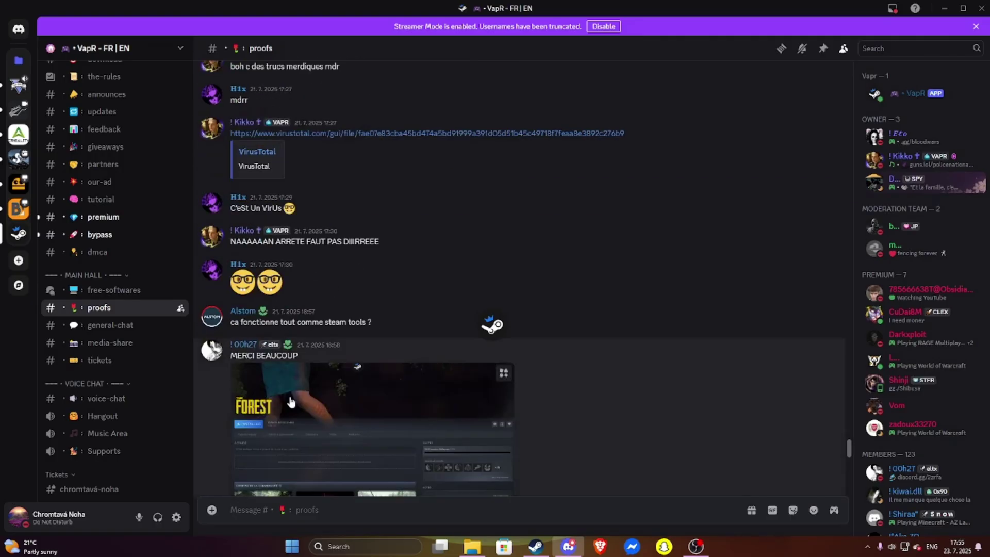
pyautogui.scroll(-8, 332, 379)
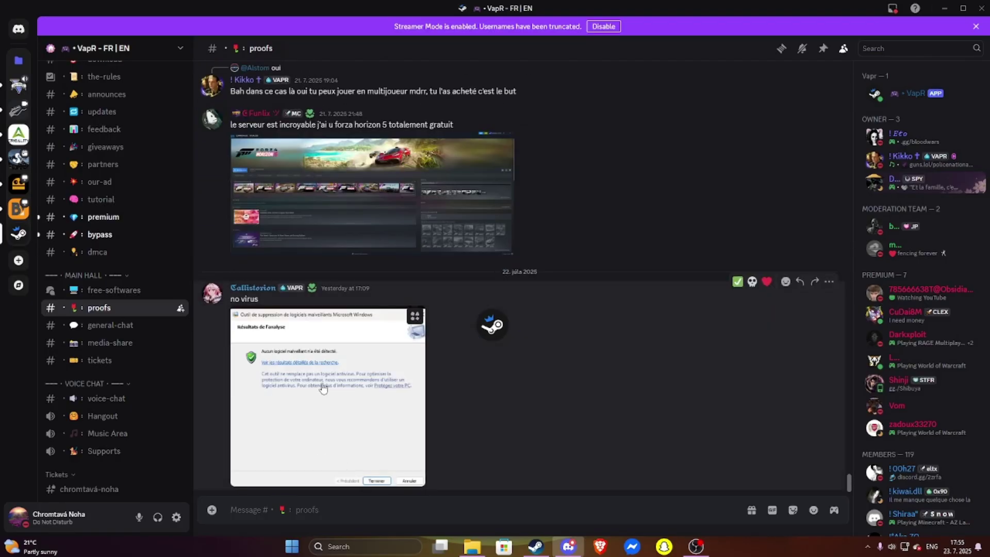
pyautogui.scroll(10, 313, 385)
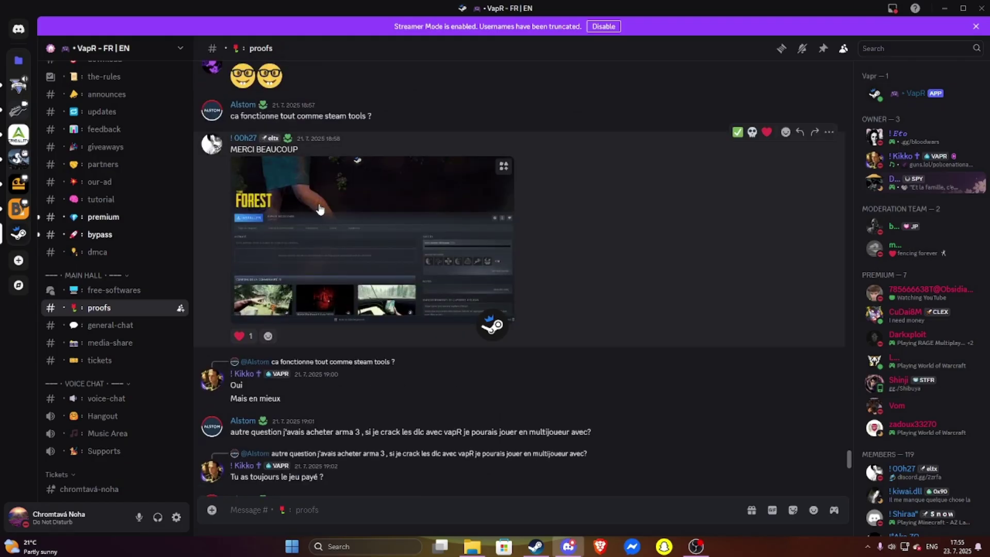
pyautogui.scroll(10, 283, 203)
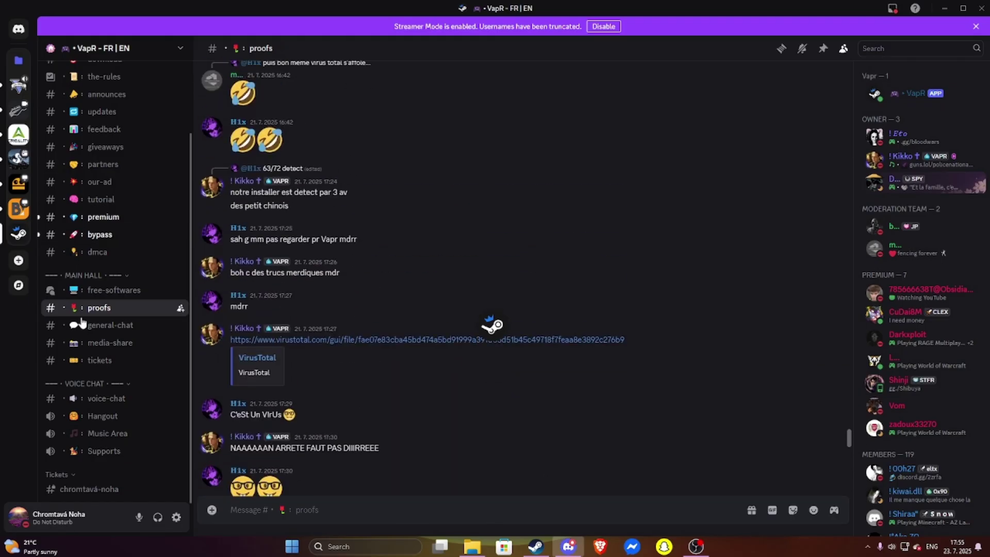
pyautogui.click(125, 292)
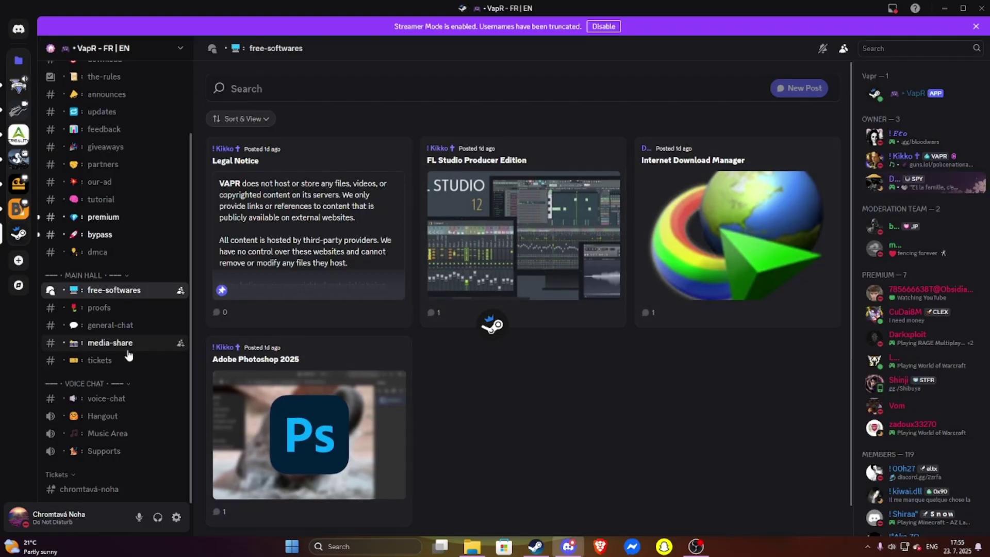
pyautogui.scroll(3, 125, 354)
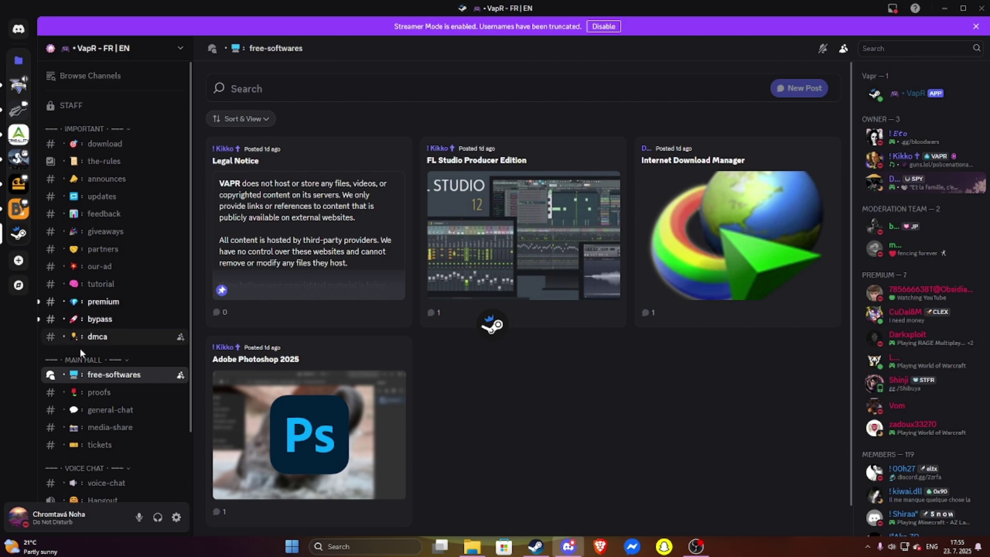
# - Switch to Steam, maximize its window and open Drive Beyond Horizons from the library
pyautogui.click(536, 546)
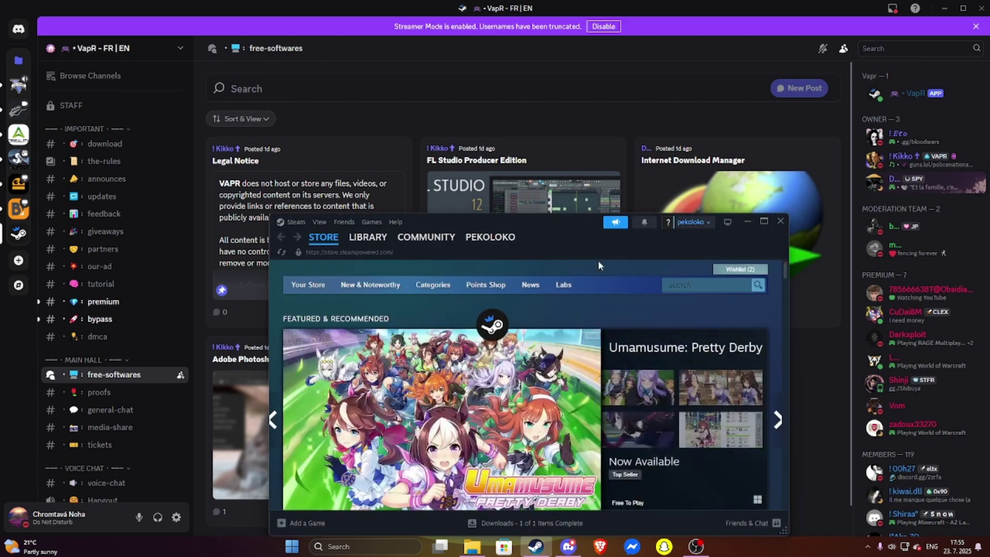
pyautogui.moveTo(576, 220); pyautogui.dragTo(525, 102)
pyautogui.click(315, 117)
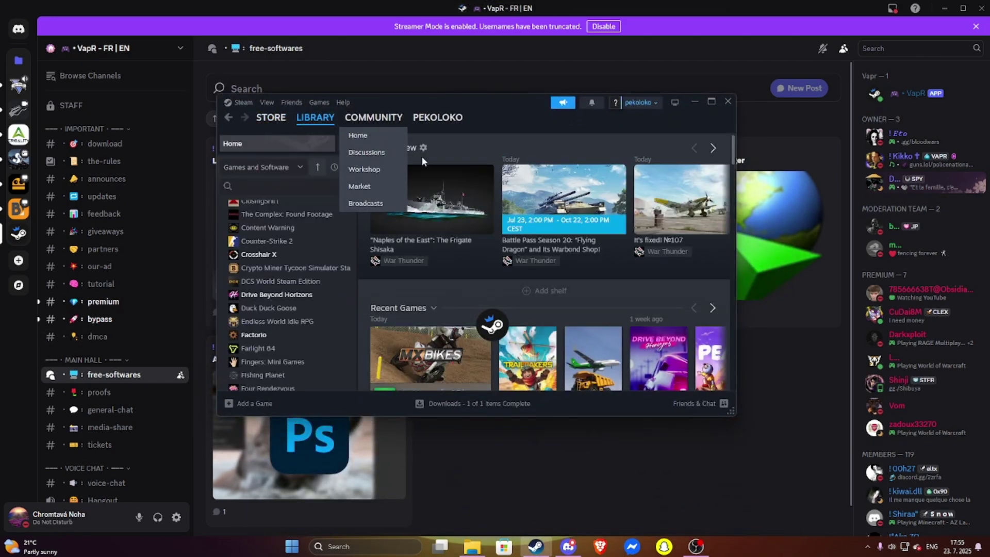
pyautogui.scroll(-1, 484, 250)
pyautogui.click(710, 102)
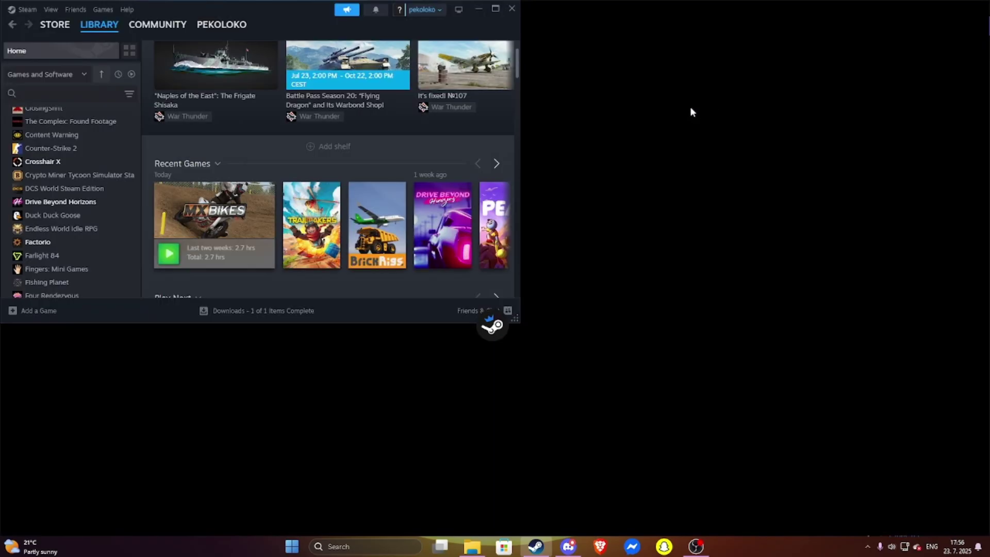
pyautogui.click(609, 279)
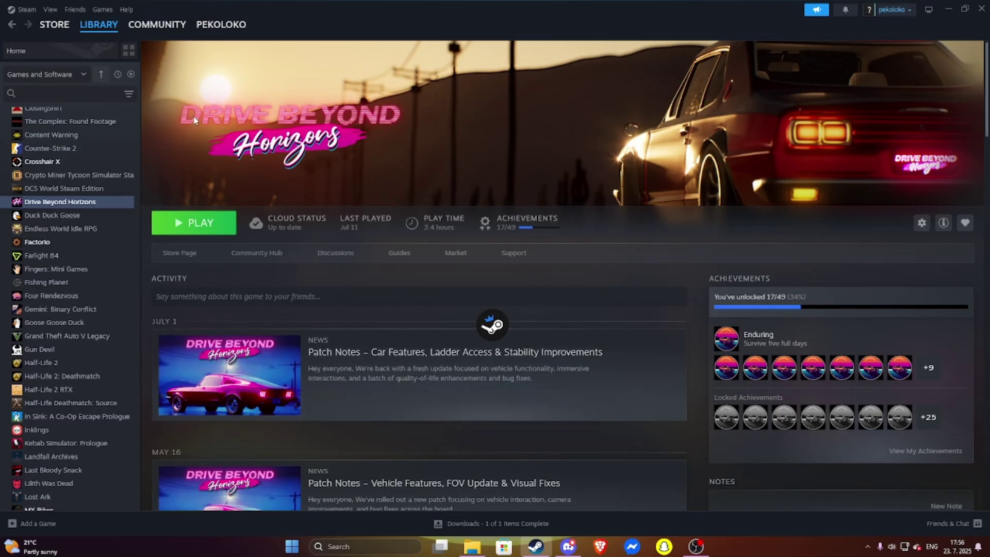
# - Search the Steam store for "drive" and view the purchase options on the Drive Beyond Horizons page
pyautogui.click(54, 24)
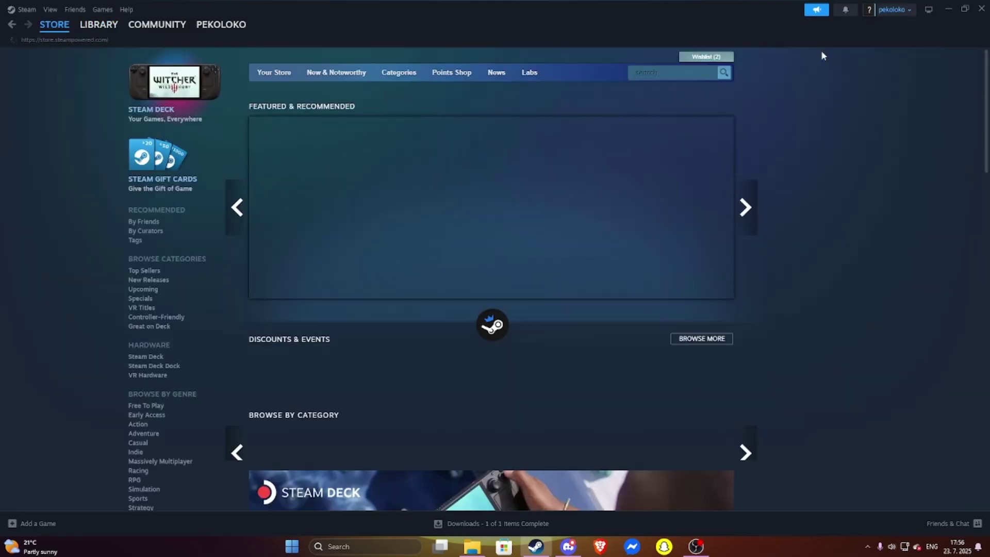
pyautogui.moveTo(664, 127)
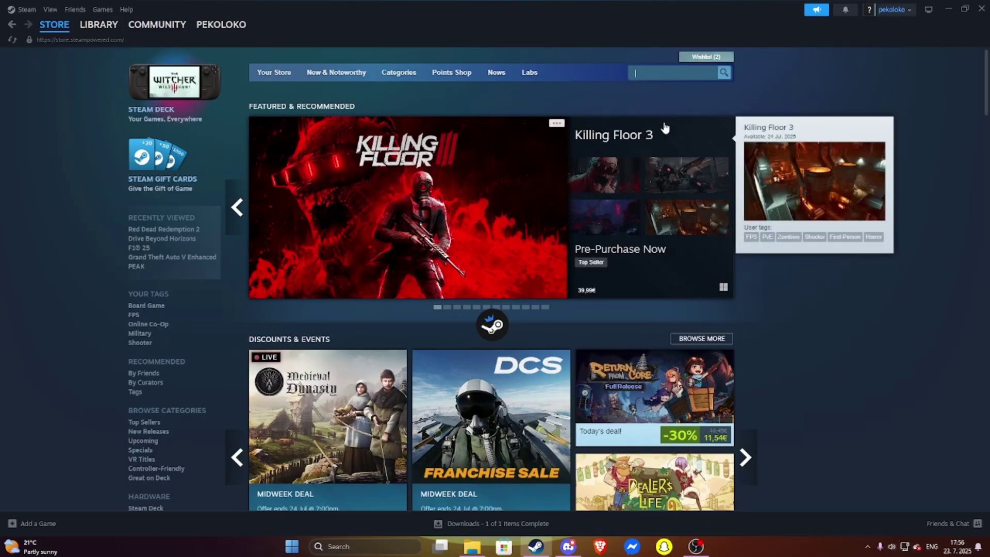
pyautogui.write('drive')
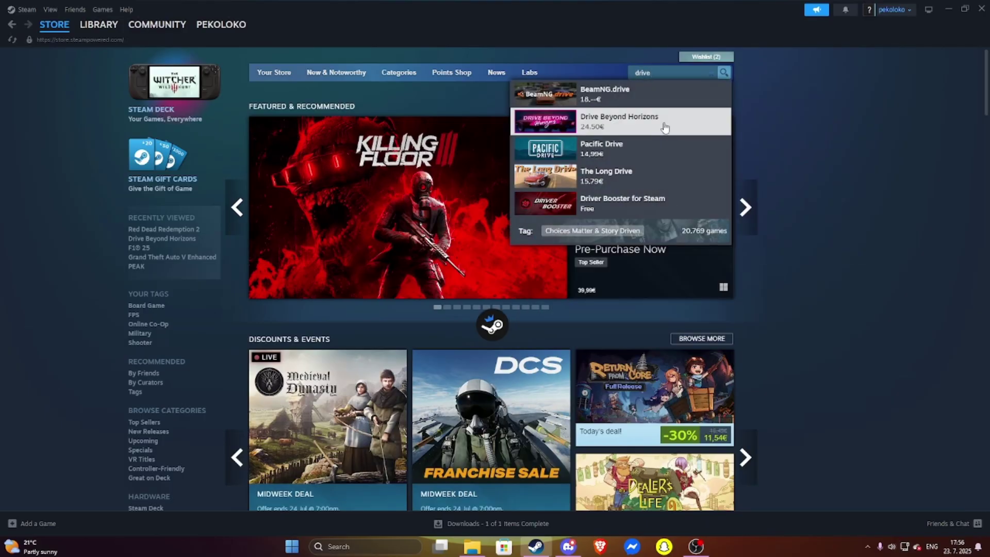
pyautogui.click(665, 128)
pyautogui.scroll(-7, 419, 246)
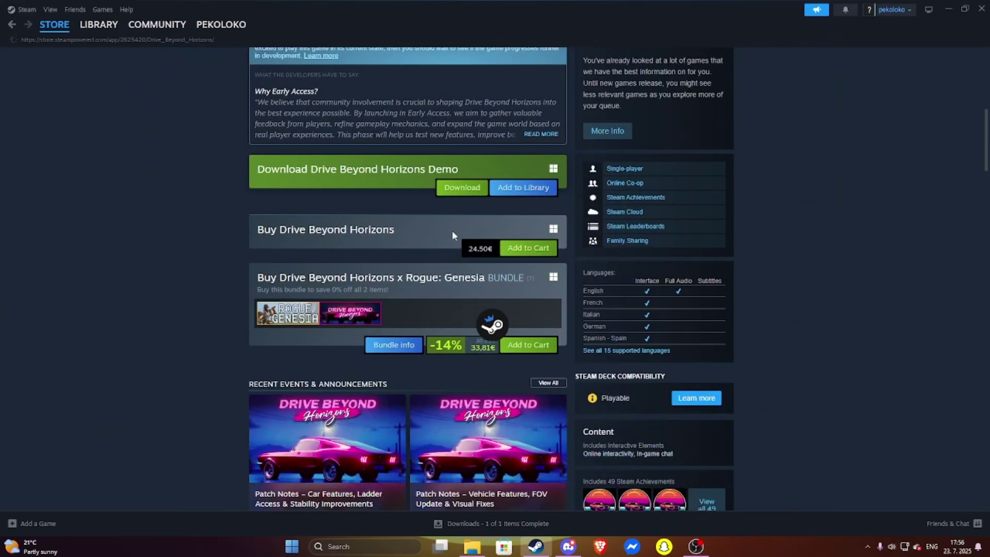
# - Return to Drive Beyond Horizons in the Steam library and look through its activity and achievements
pyautogui.click(98, 24)
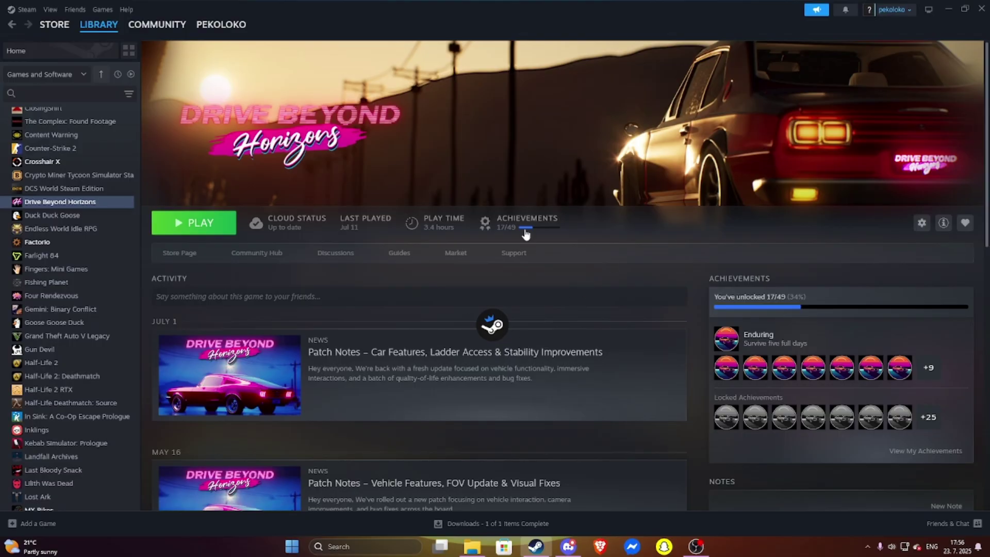
pyautogui.scroll(-5, 660, 358)
pyautogui.scroll(-5, 661, 358)
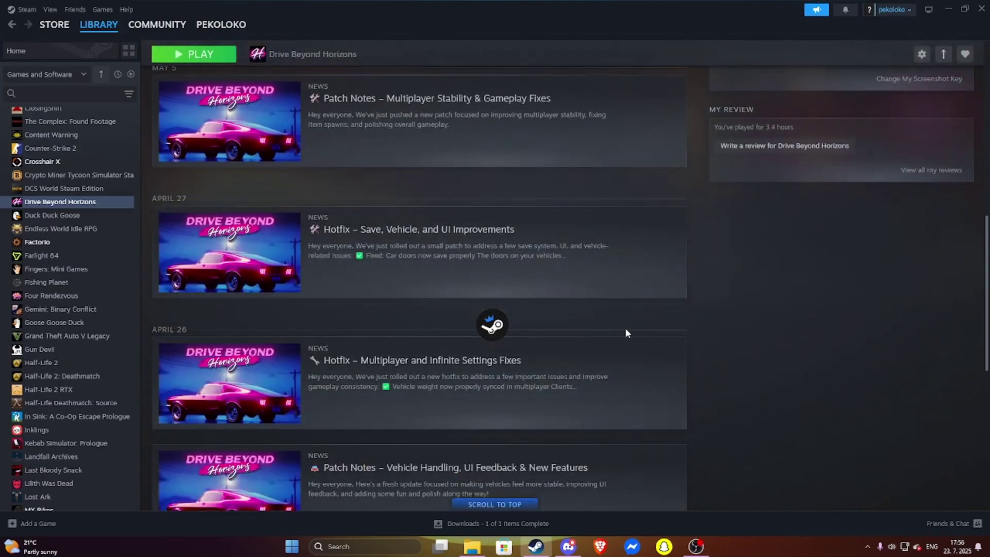
pyautogui.scroll(2, 573, 409)
pyautogui.scroll(3, 574, 410)
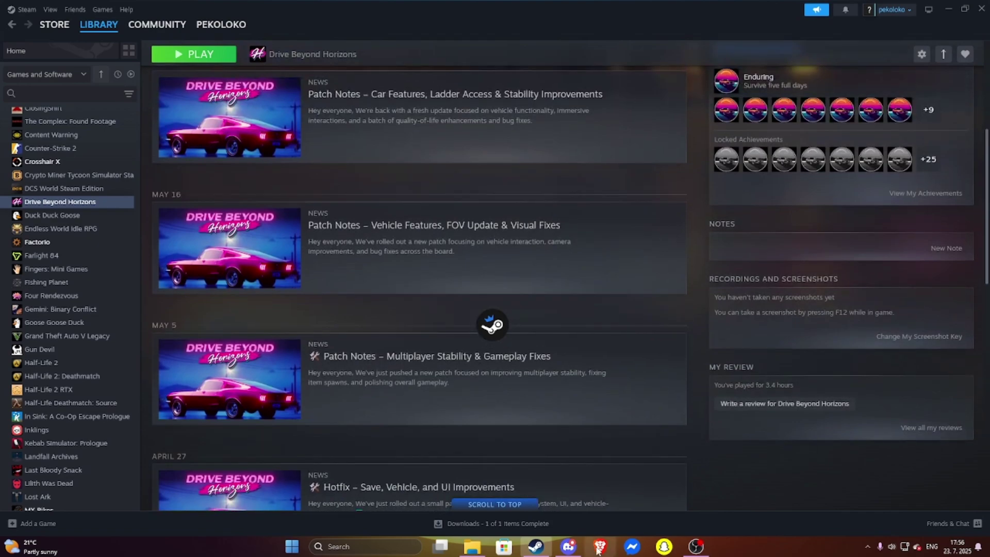
pyautogui.scroll(5, 541, 453)
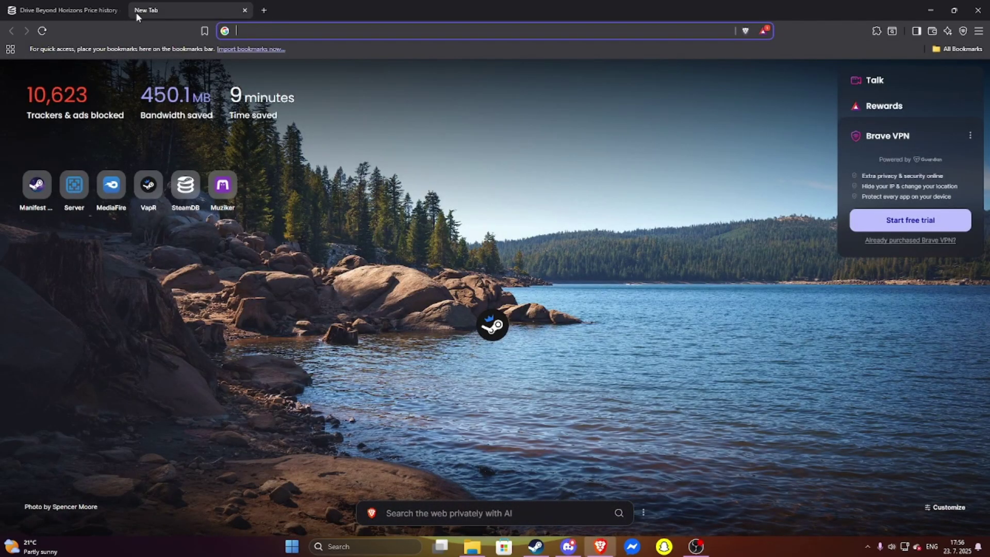
# - Switch to Brave, open online-fix.me in a new tab and translate the site to English
pyautogui.write('onlin')
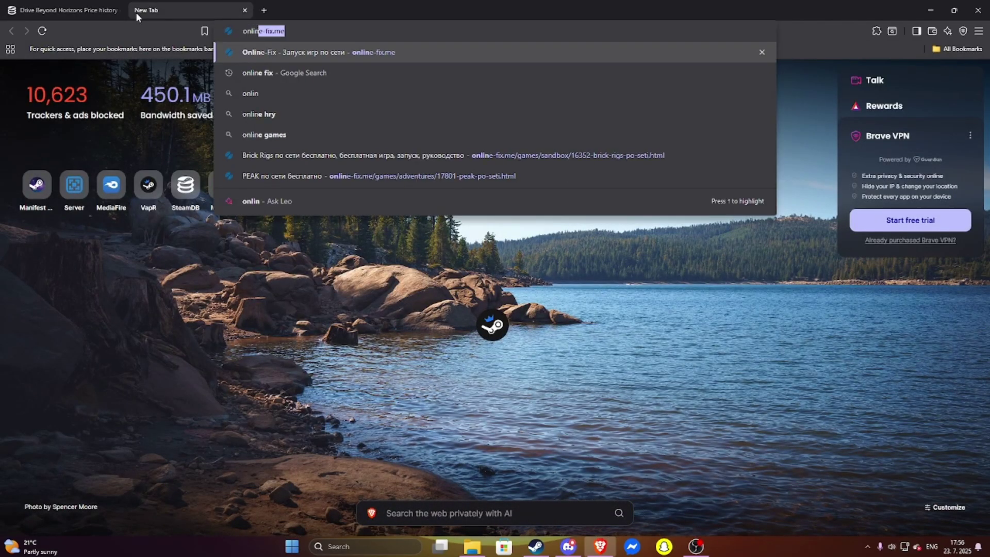
pyautogui.write('e-fix.me')
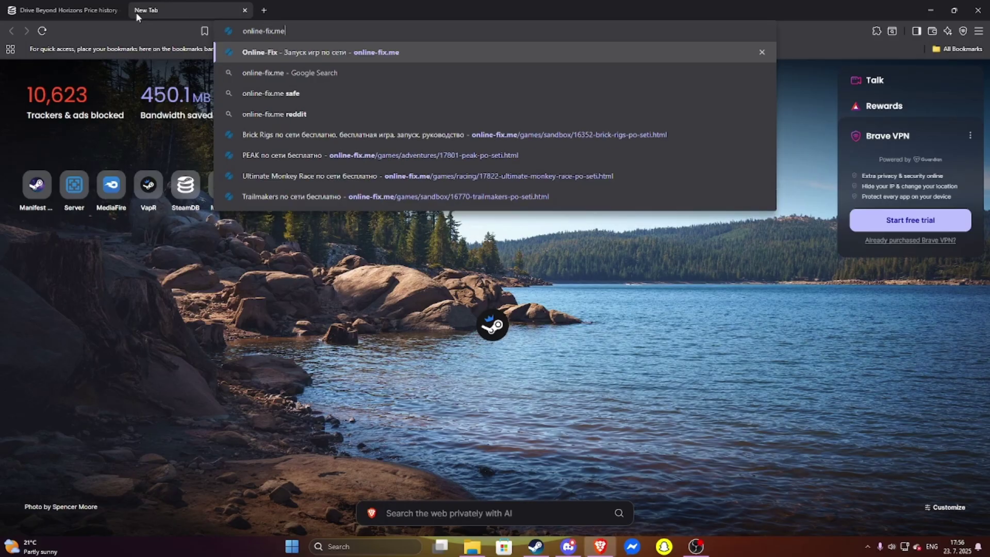
pyautogui.press('Return')
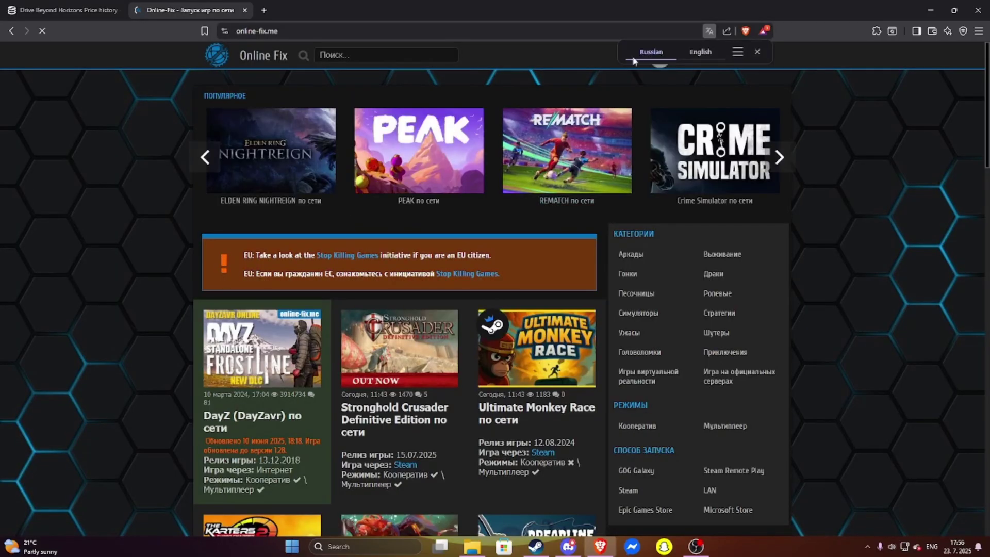
pyautogui.click(699, 54)
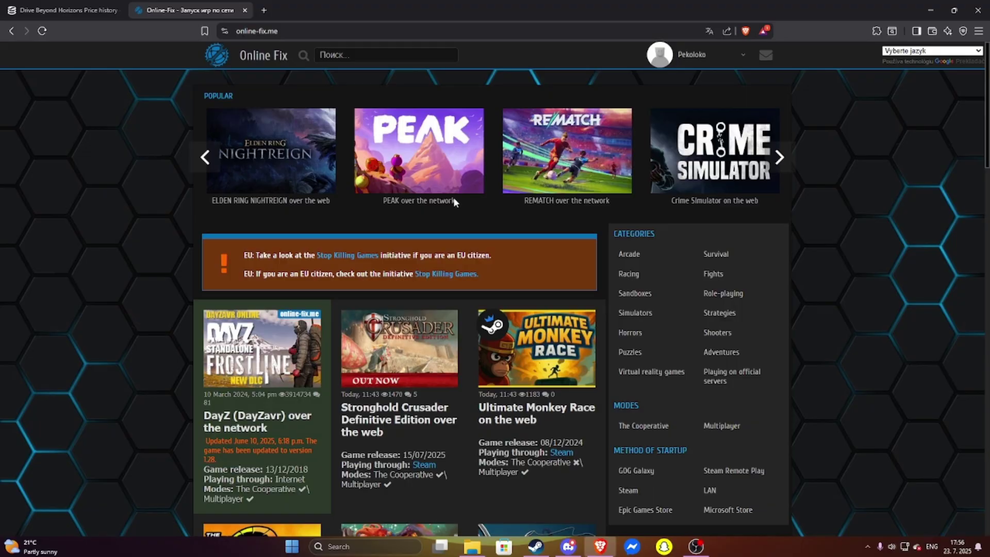
# - Browse the game listings and new items on the Online-Fix home page
pyautogui.scroll(-10, 430, 304)
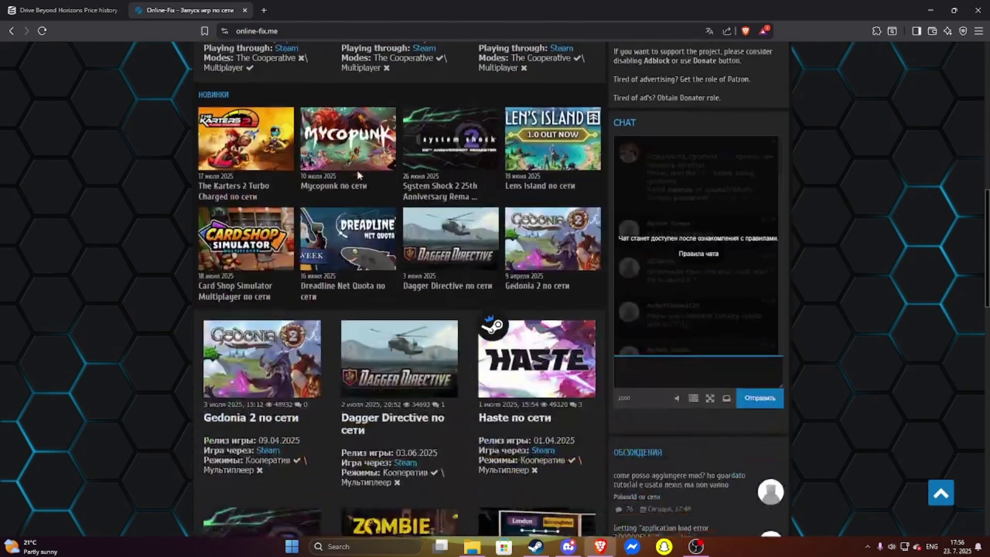
pyautogui.scroll(4, 203, 315)
pyautogui.scroll(7, 203, 315)
pyautogui.scroll(-10, 343, 385)
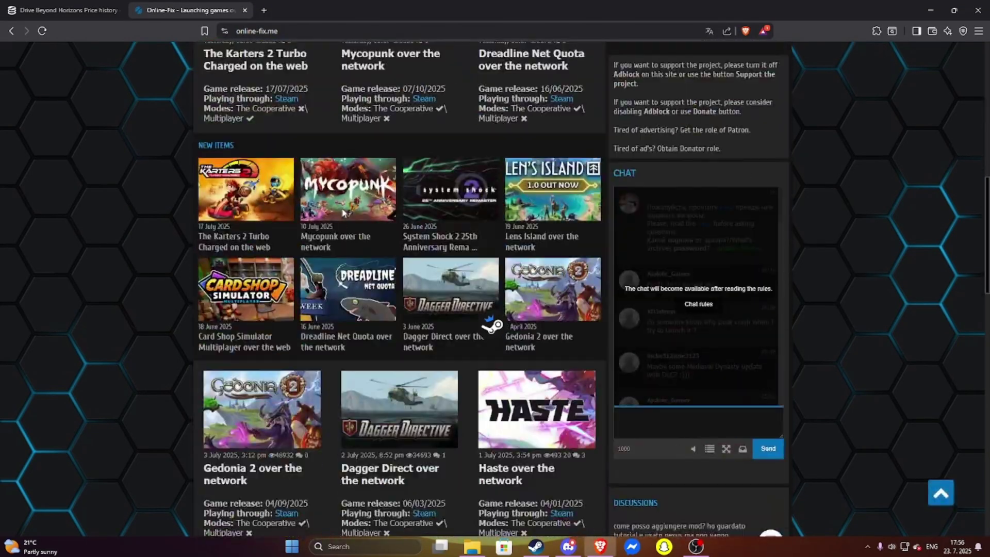
# - Switch back to Steam and look through the Manage and Add to options for Drive Beyond Horizons
pyautogui.scroll(10, 325, 198)
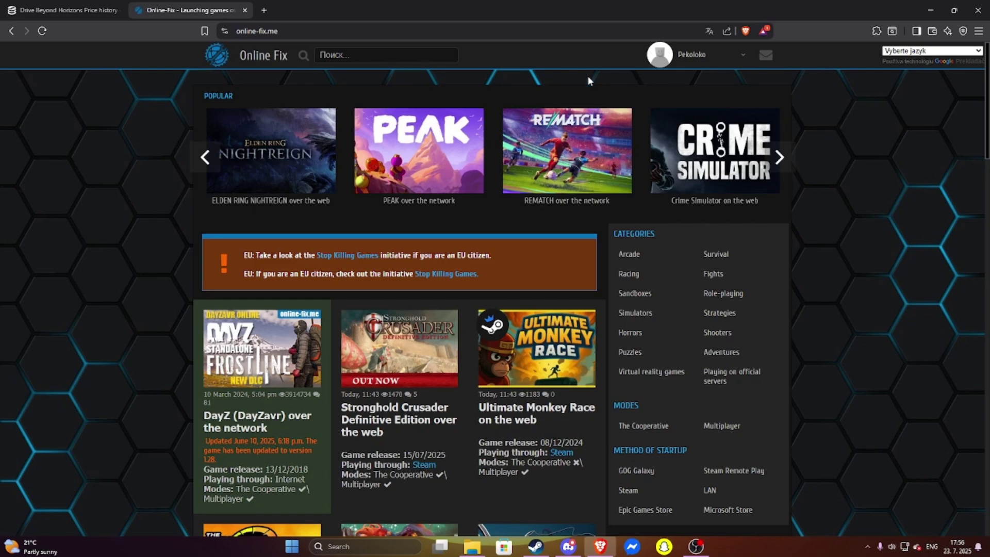
pyautogui.hotkey('alt', 'Tab')
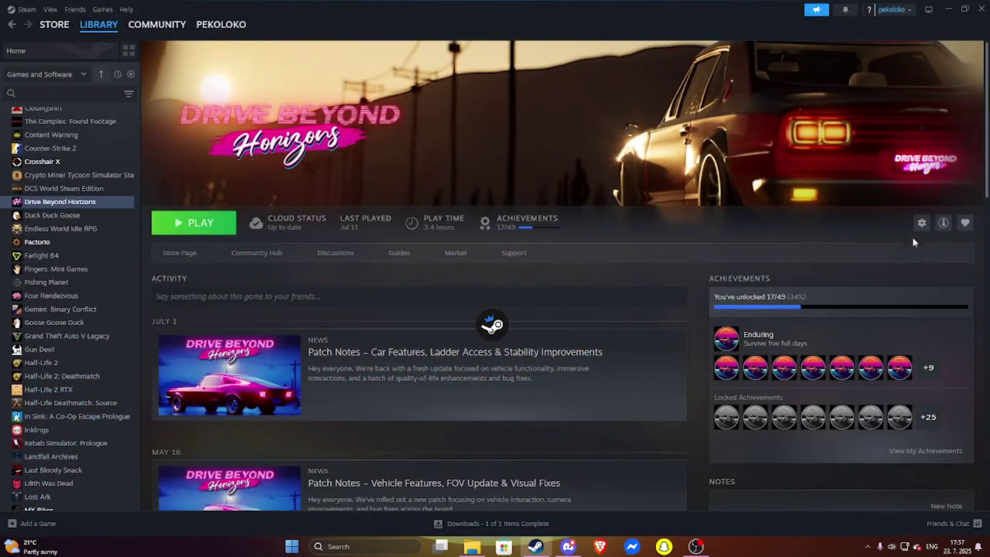
pyautogui.click(921, 222)
pyautogui.moveTo(943, 283)
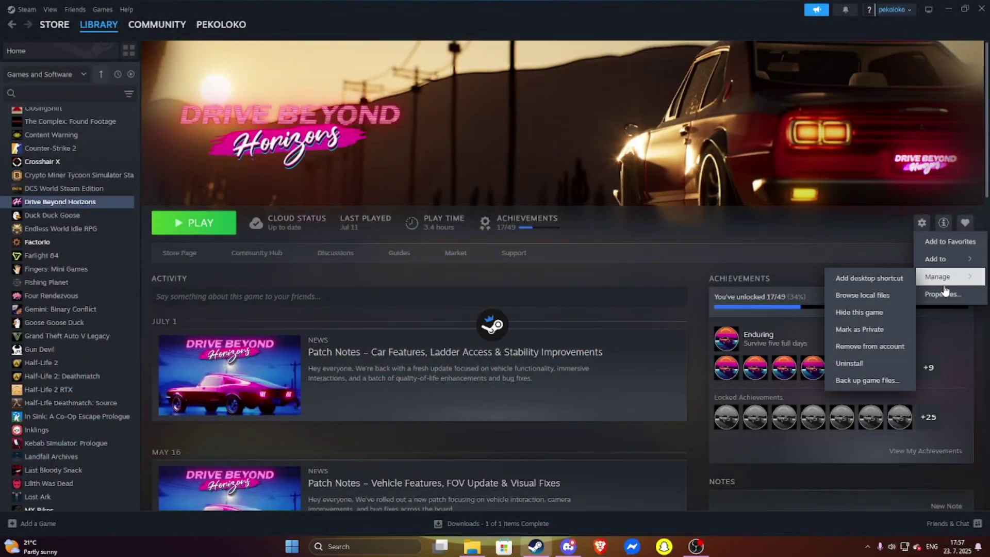
pyautogui.moveTo(937, 259)
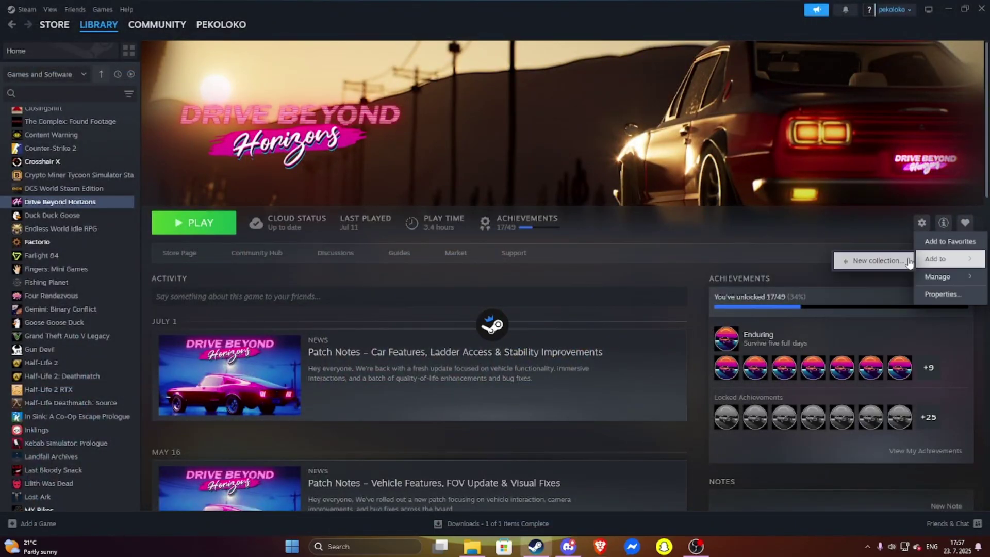
pyautogui.click(876, 233)
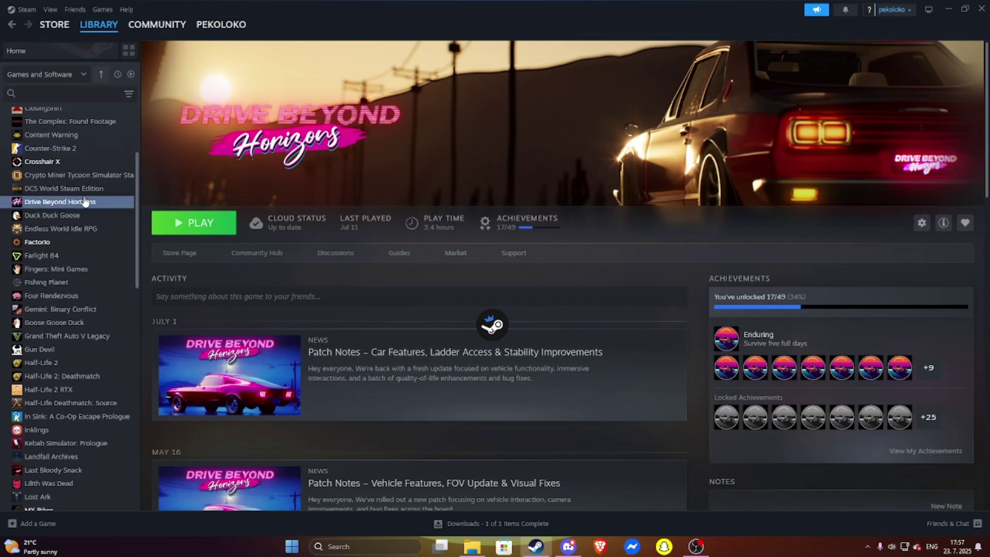
# - Browse the local files of Drive Beyond Horizons from the Steam library and close the folder window
pyautogui.click(921, 224)
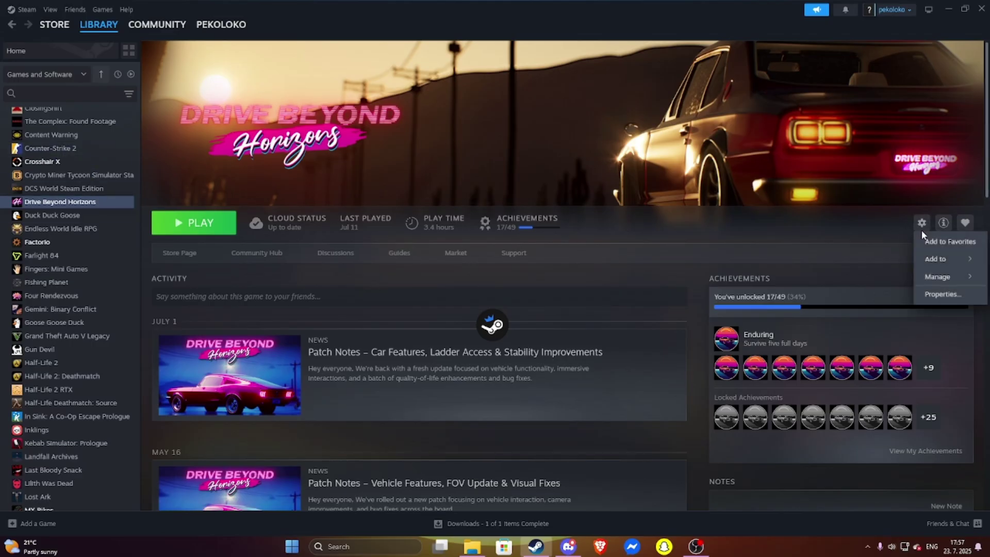
pyautogui.click(921, 223)
pyautogui.click(922, 223)
pyautogui.moveTo(941, 277)
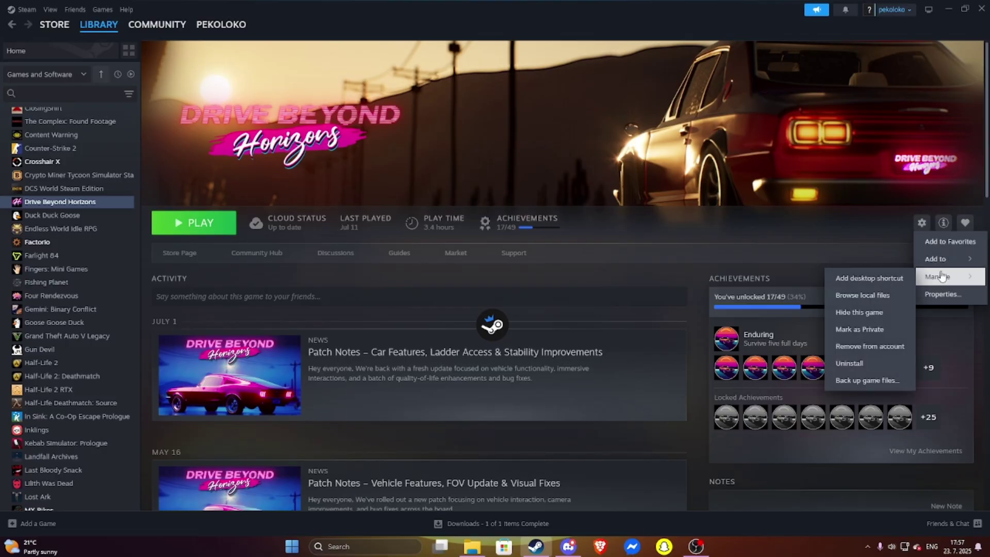
pyautogui.click(867, 296)
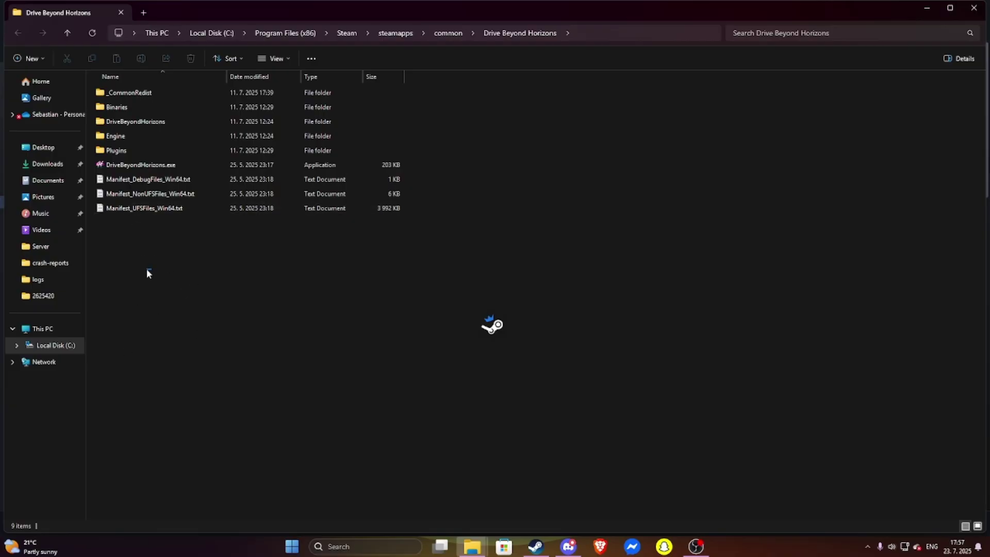
pyautogui.moveTo(240, 263); pyautogui.dragTo(330, 271)
pyautogui.click(973, 8)
# - Check the Installed Files section in the Drive Beyond Horizons properties and close the properties window
pyautogui.moveTo(831, 413)
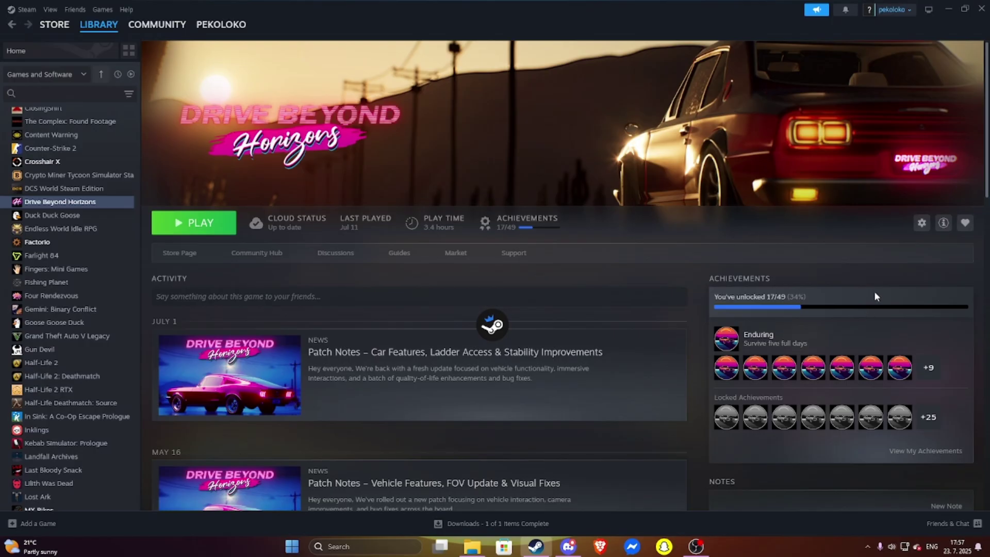
pyautogui.click(921, 223)
pyautogui.moveTo(939, 283)
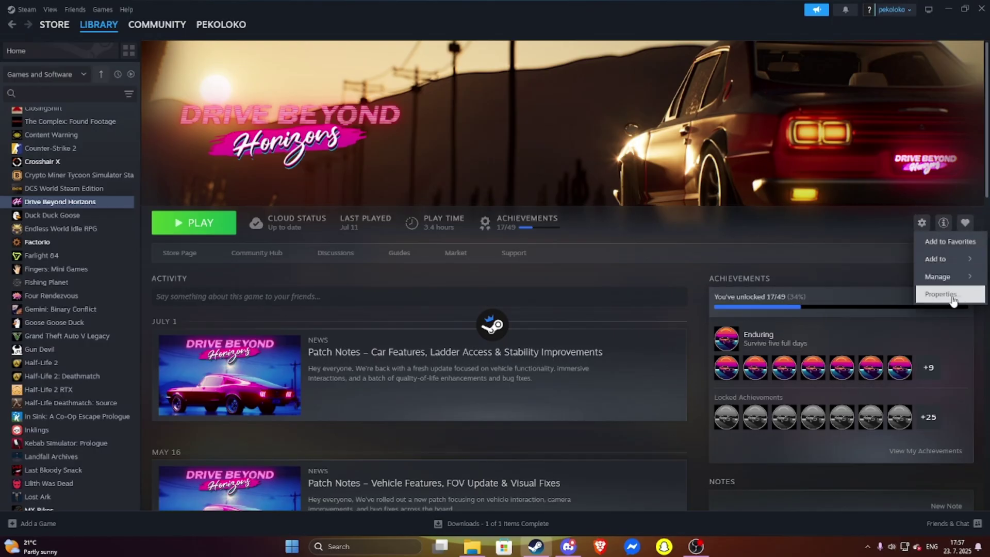
pyautogui.click(953, 295)
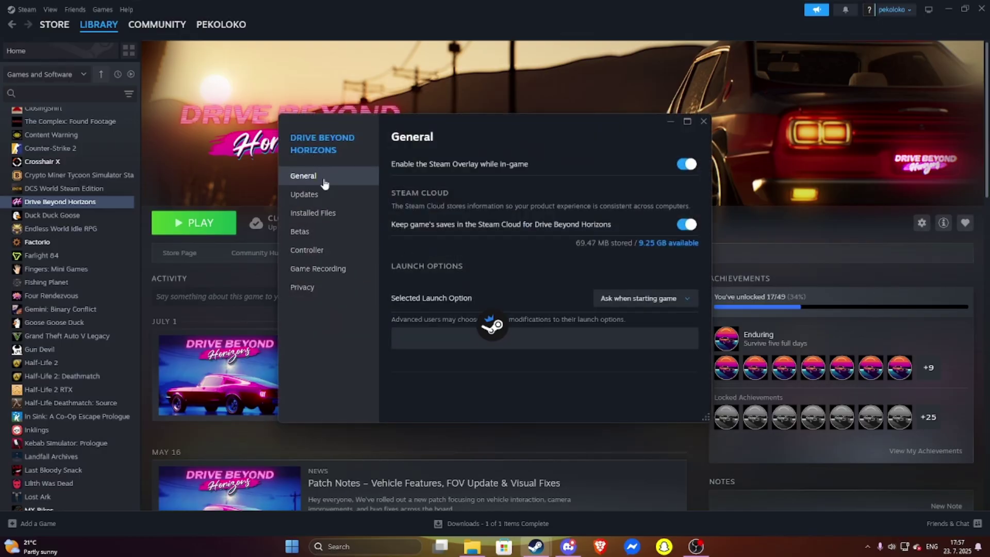
pyautogui.click(315, 215)
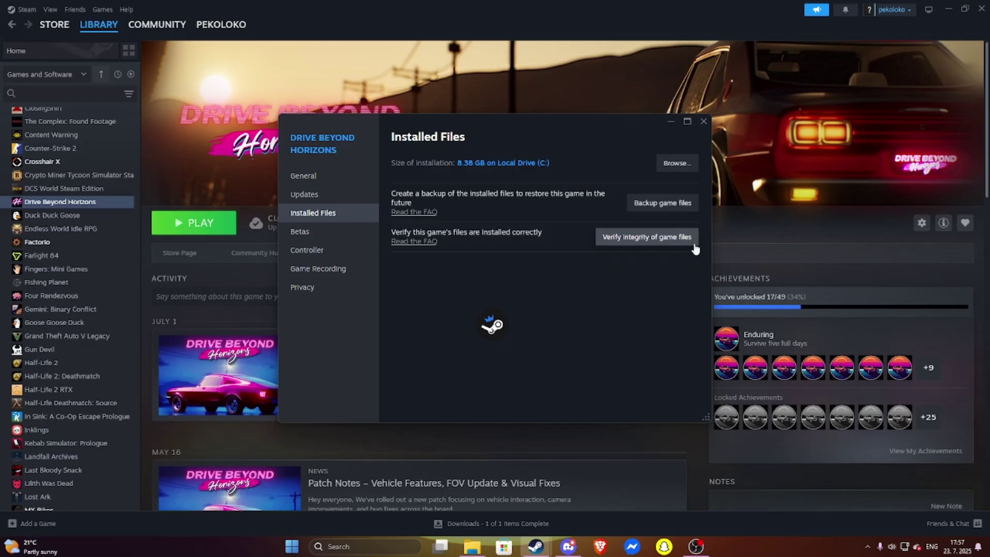
pyautogui.click(697, 125)
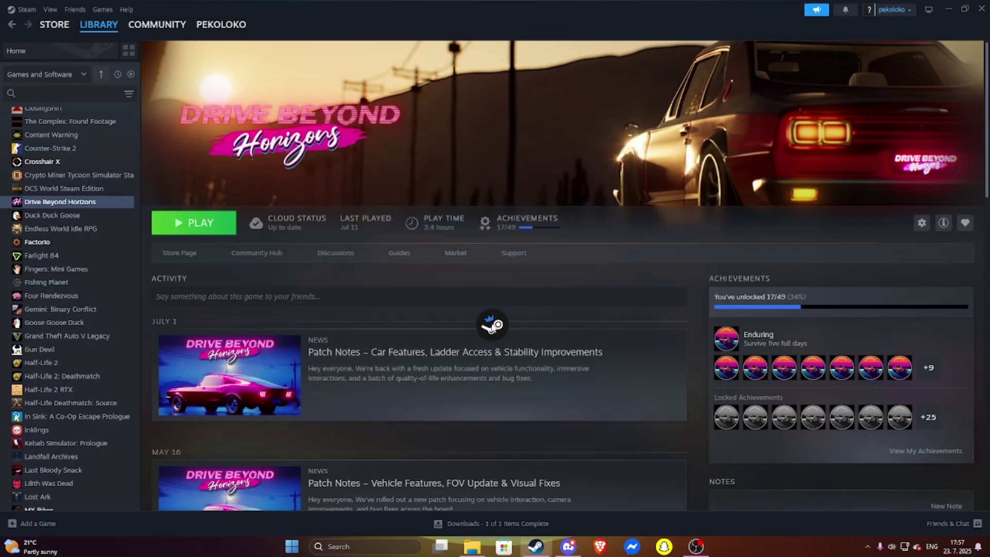
# - Look at the VapR options for Steam and view the Steam downloads list
pyautogui.rightClick(536, 546)
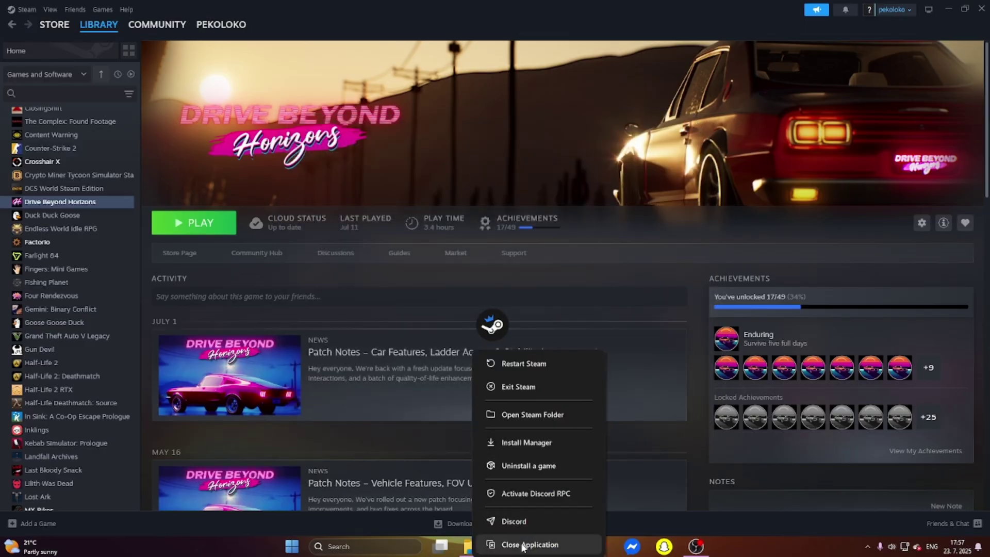
pyautogui.click(464, 402)
pyautogui.scroll(-3, 475, 424)
pyautogui.scroll(3, 474, 420)
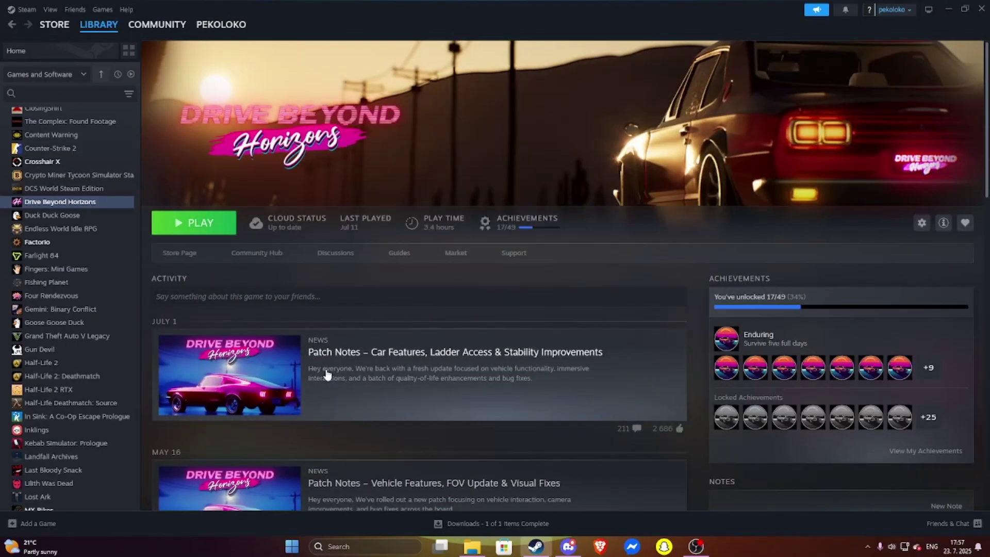
pyautogui.click(473, 523)
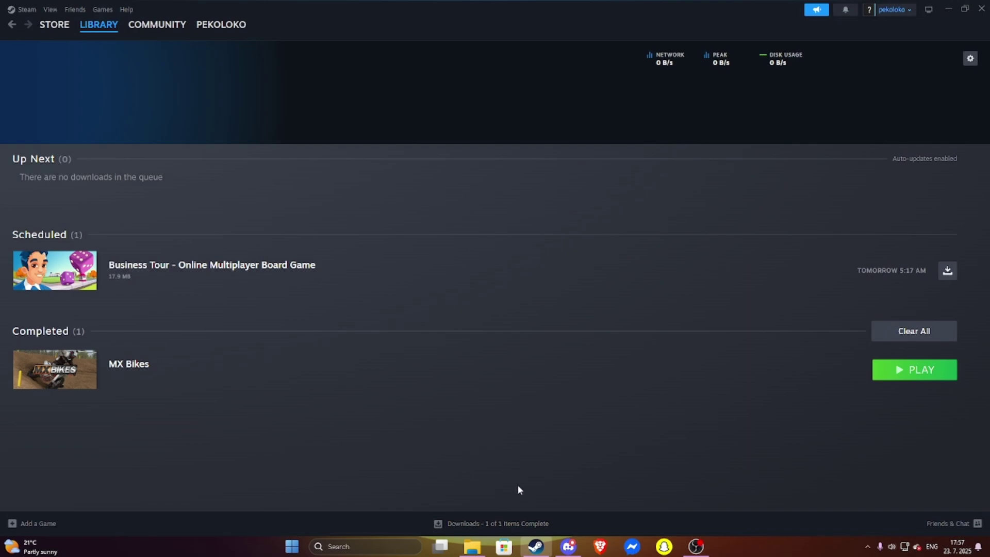
# - Switch to Brave, look over the game listings on online-fix.me and close the browser
pyautogui.click(596, 548)
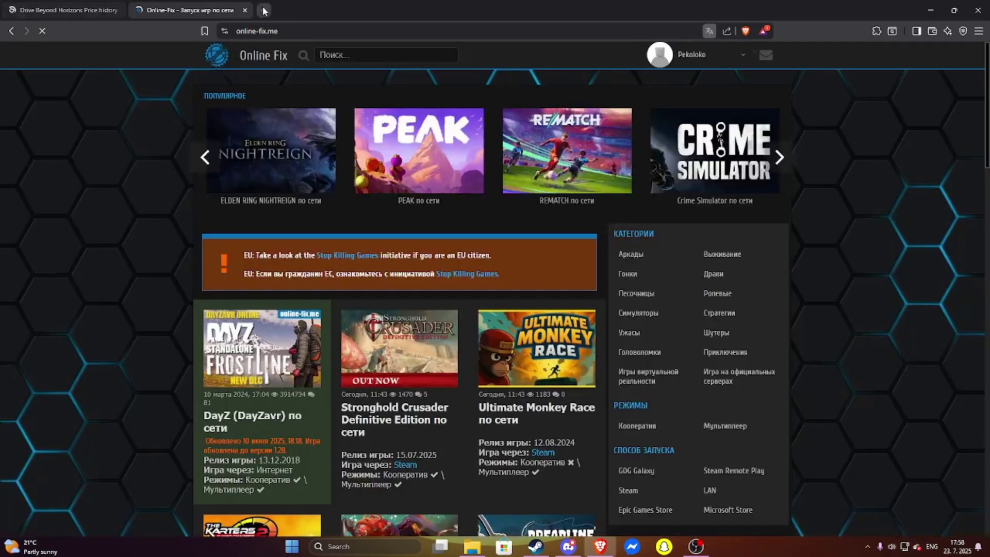
pyautogui.scroll(-3, 398, 242)
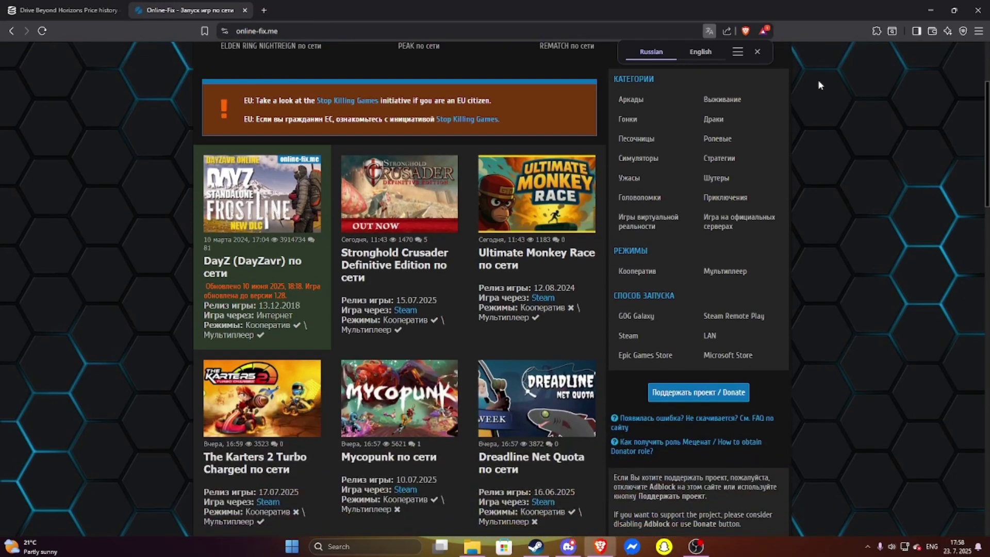
pyautogui.scroll(3, 821, 86)
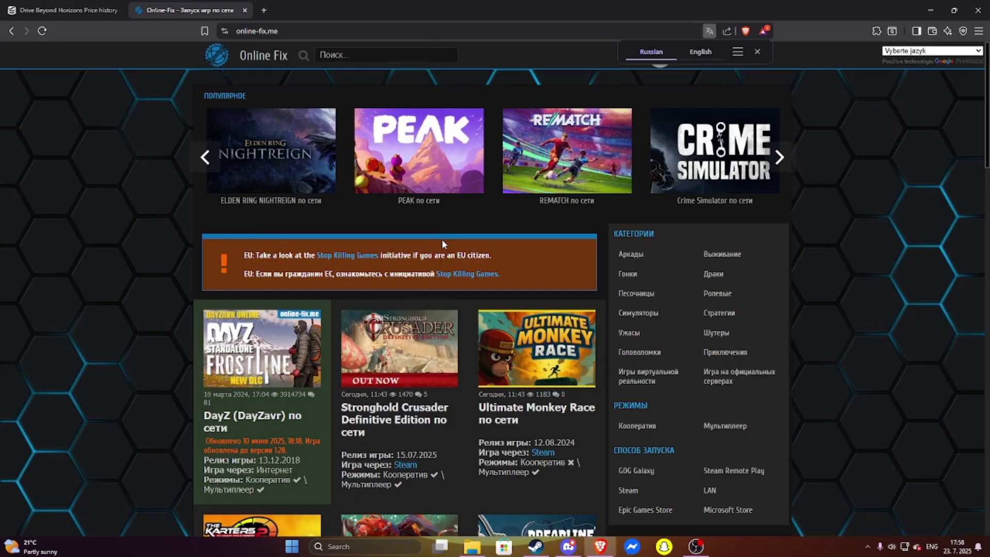
pyautogui.scroll(-2, 442, 239)
pyautogui.click(978, 10)
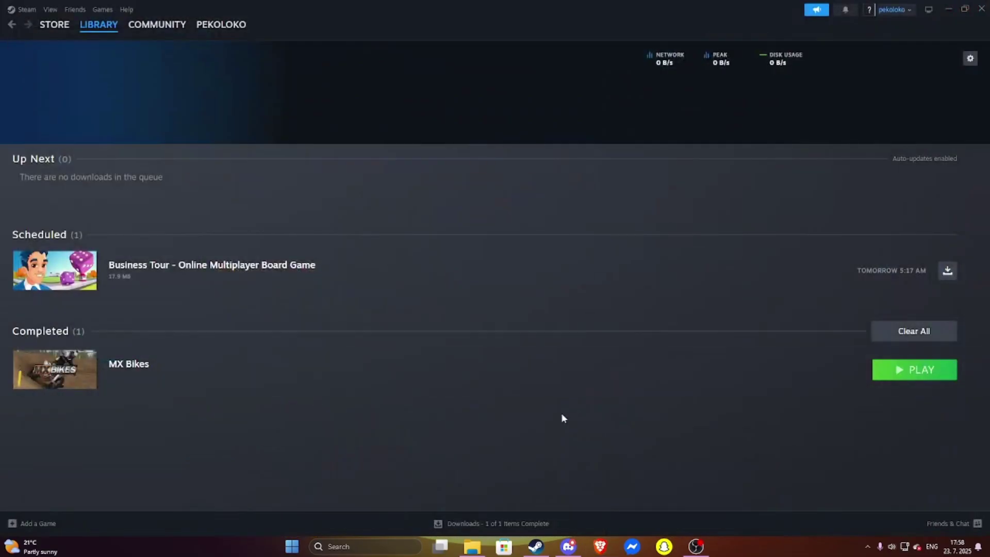
# - Bring up OBS, and minimize the OBS, Steam and Discord windows to show the desktop
pyautogui.click(695, 546)
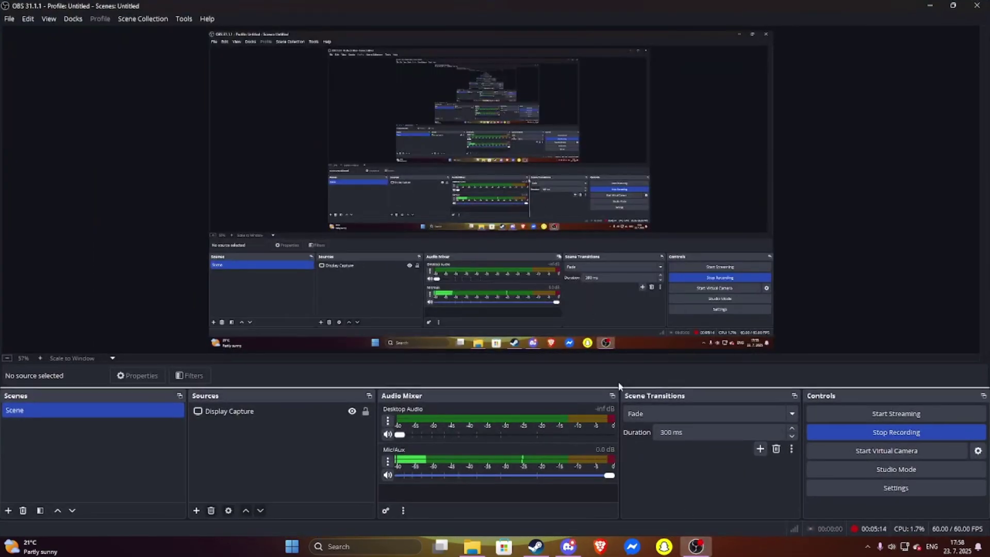
pyautogui.click(929, 5)
pyautogui.click(955, 8)
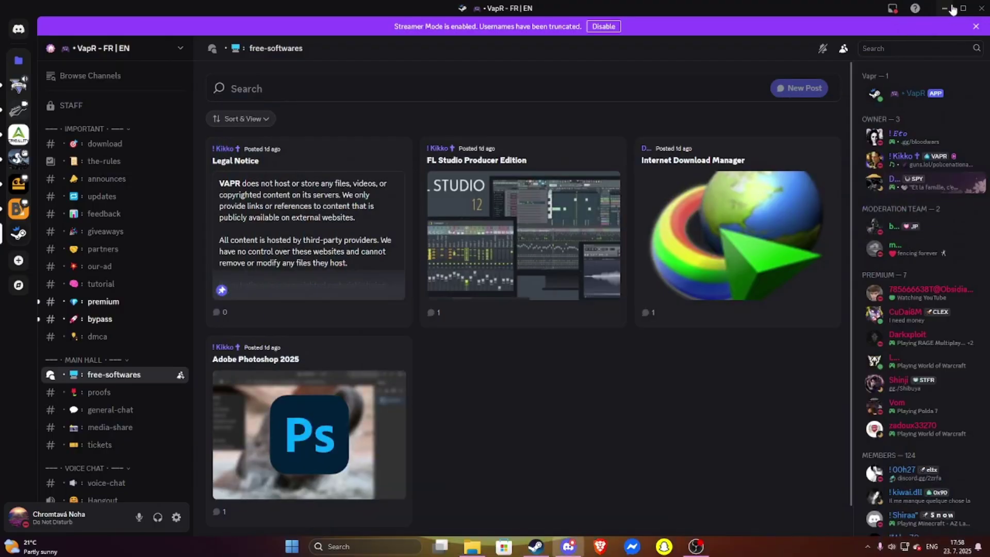
pyautogui.click(953, 7)
pyautogui.click(936, 6)
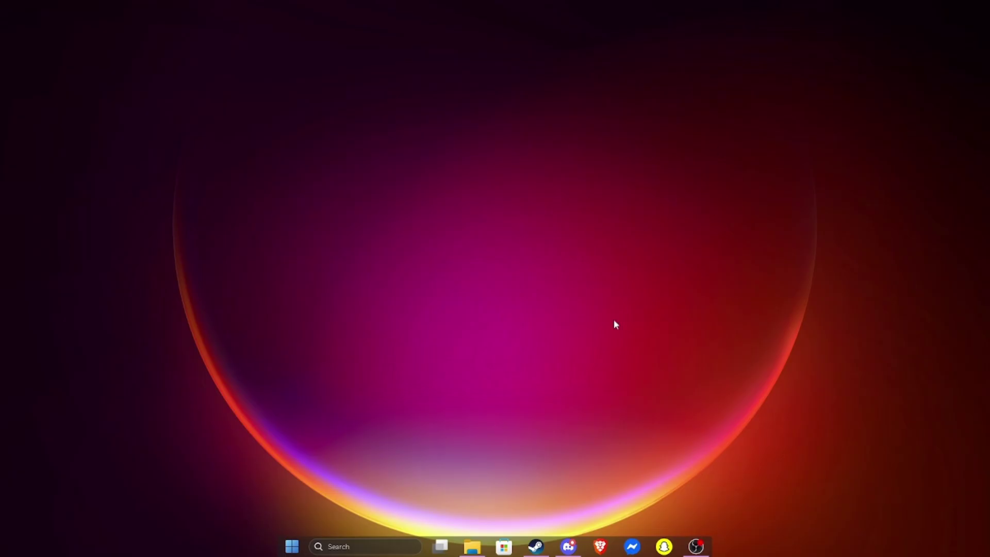